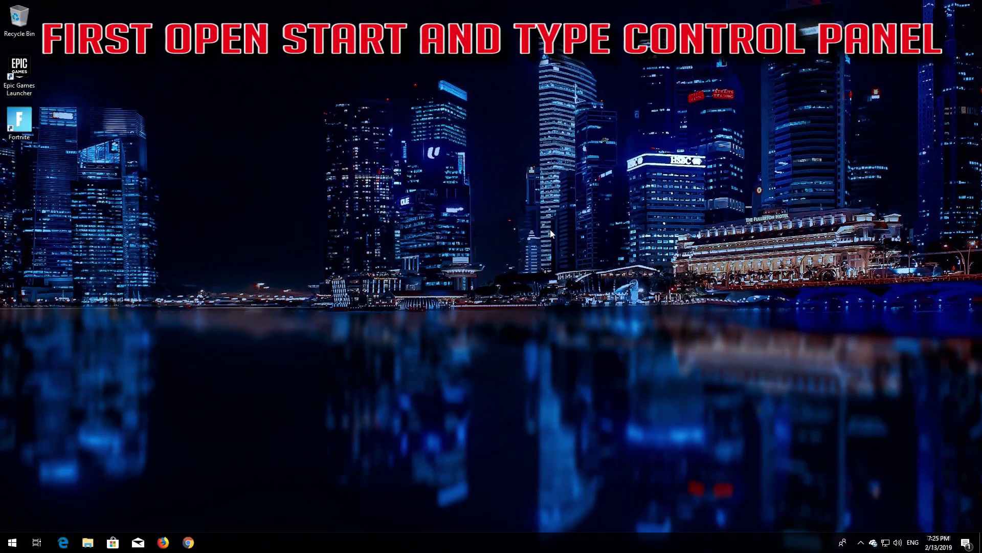
# Search the Start menu for 'control panel'
pyautogui.press('super')
pyautogui.write('c')
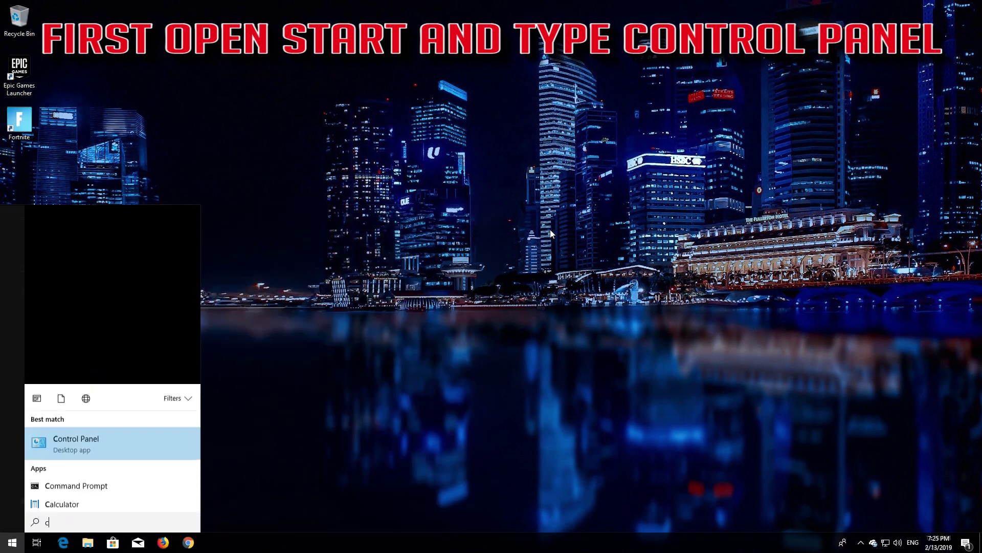
pyautogui.write('ontrol panel')
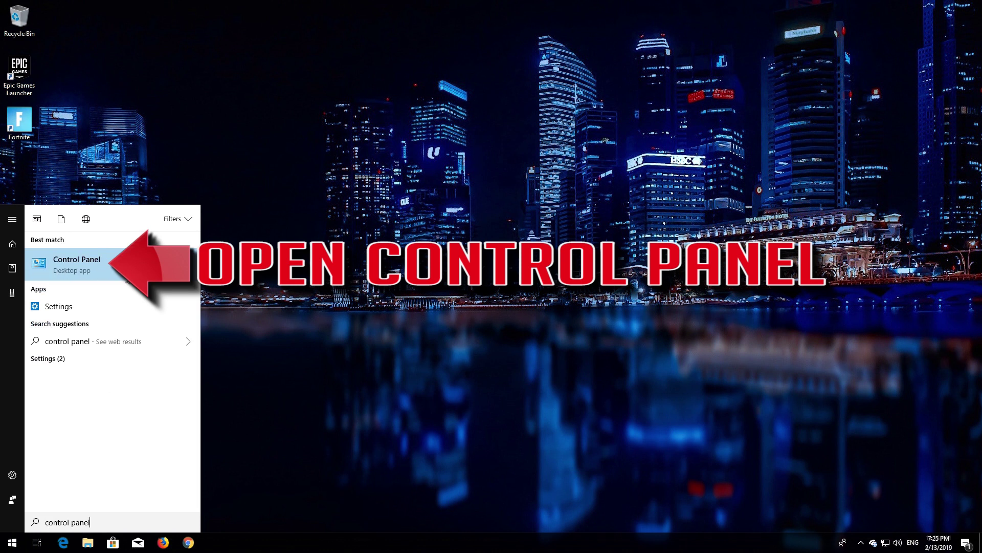
# Open Control Panel and go Network and Internet > Network and Sharing Center > Change adapter settings
pyautogui.click(66, 275)
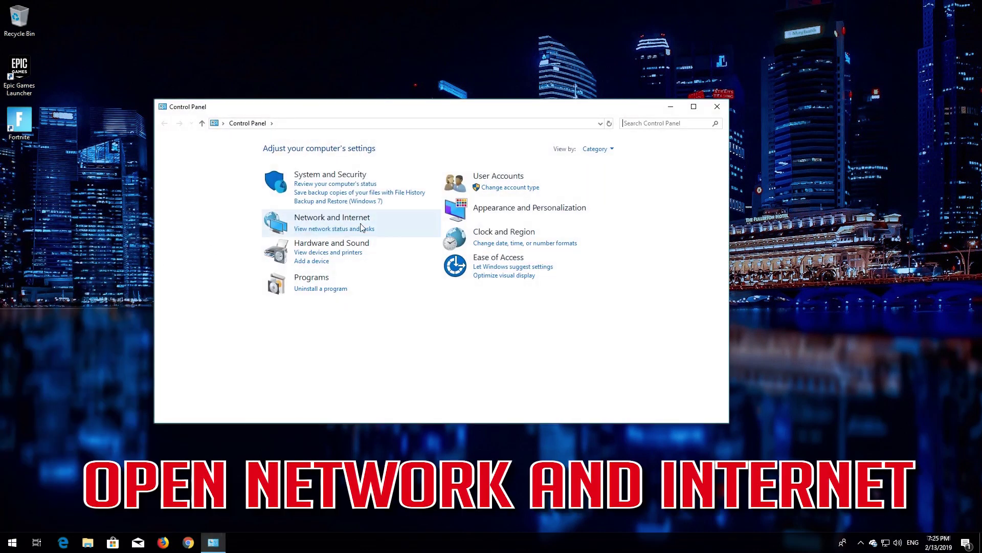
pyautogui.click(330, 223)
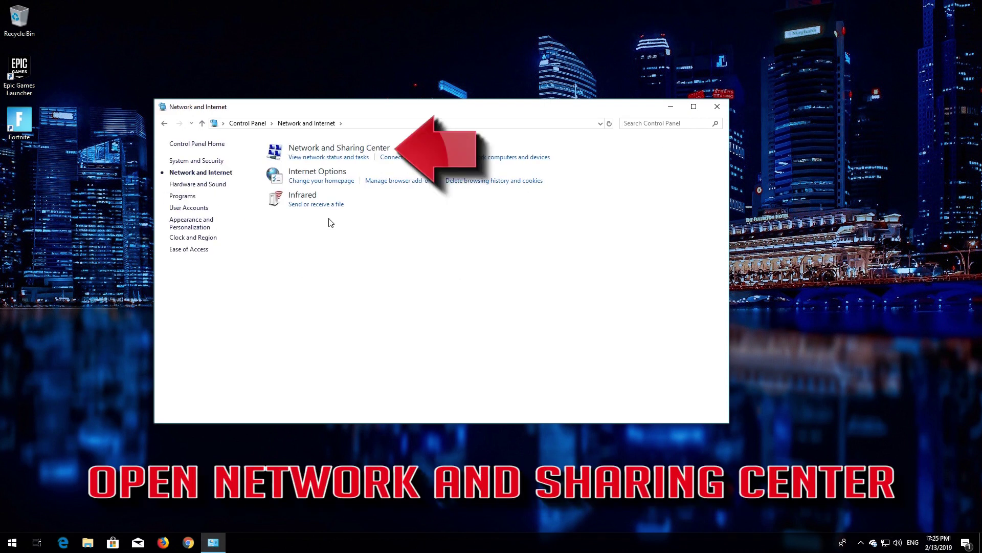
pyautogui.click(352, 149)
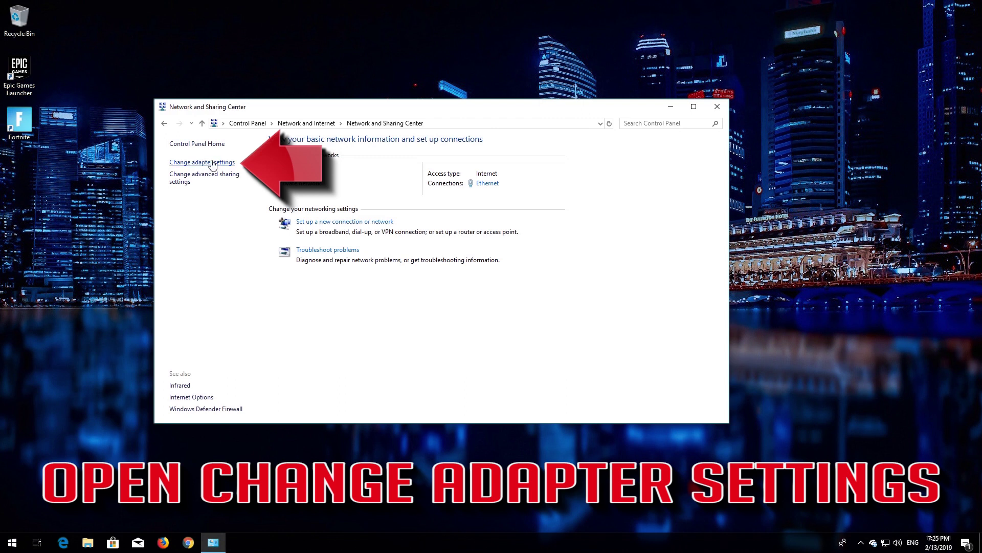
pyautogui.click(195, 163)
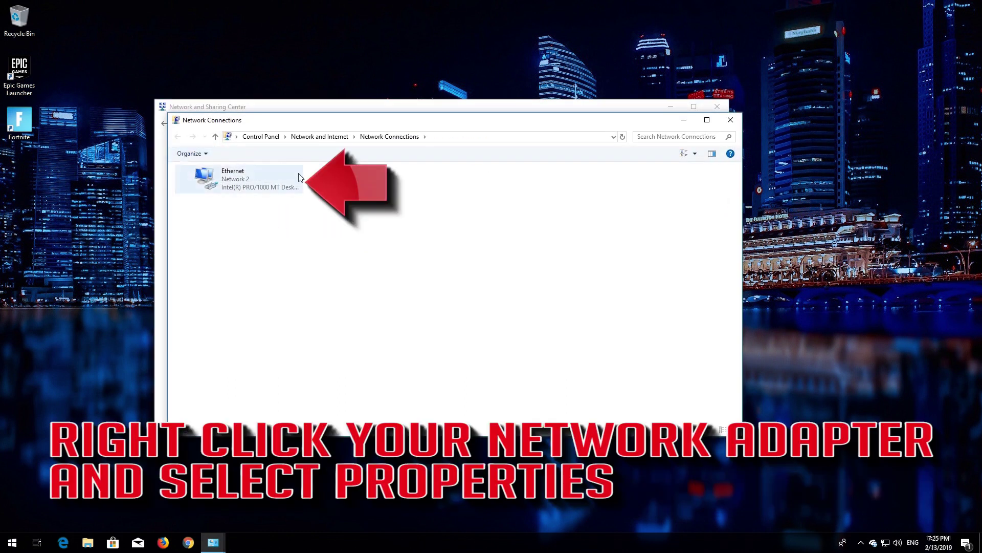
# Open the Ethernet adapter's Properties, then its Internet Protocol Version 4 (TCP/IPv4) Properties
pyautogui.rightClick(243, 185)
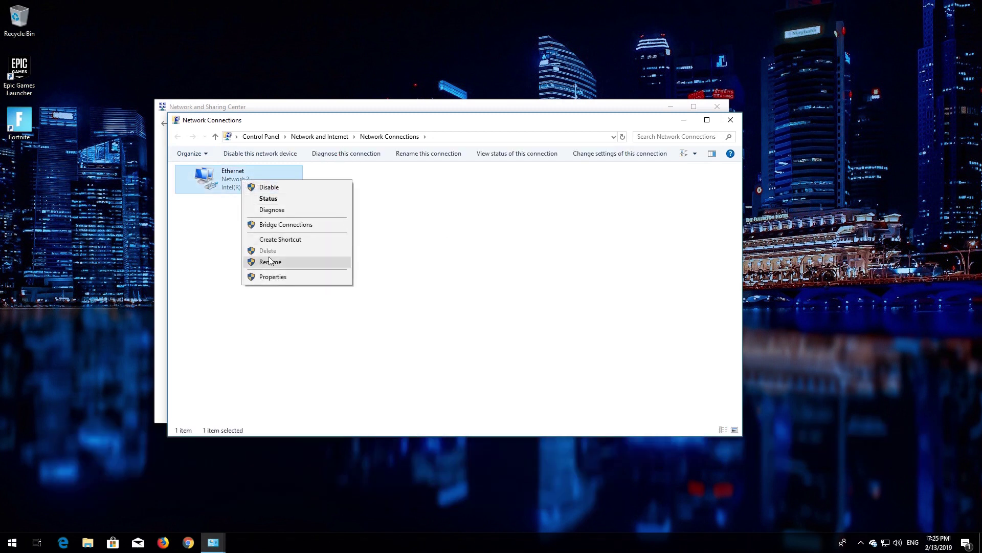
pyautogui.click(279, 277)
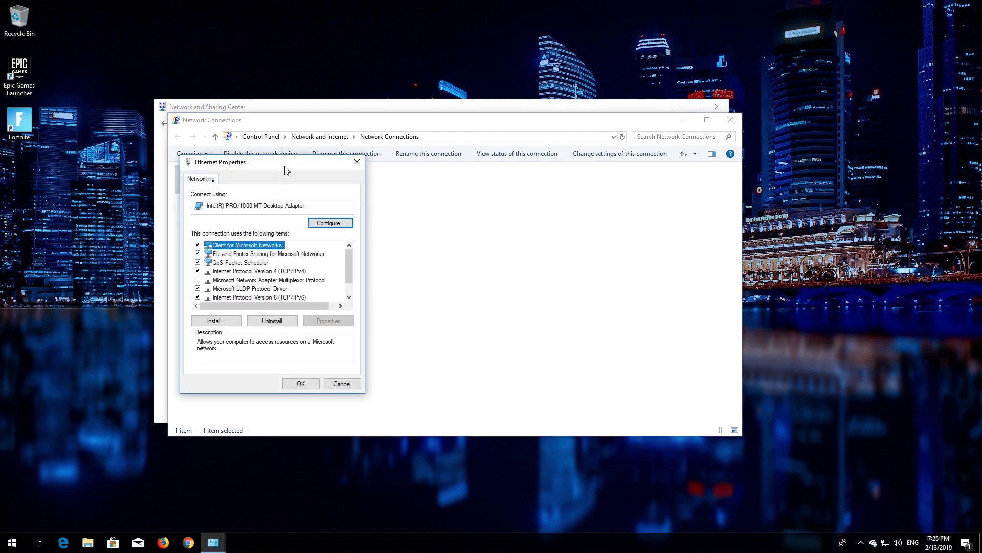
pyautogui.moveTo(285, 168); pyautogui.dragTo(473, 175)
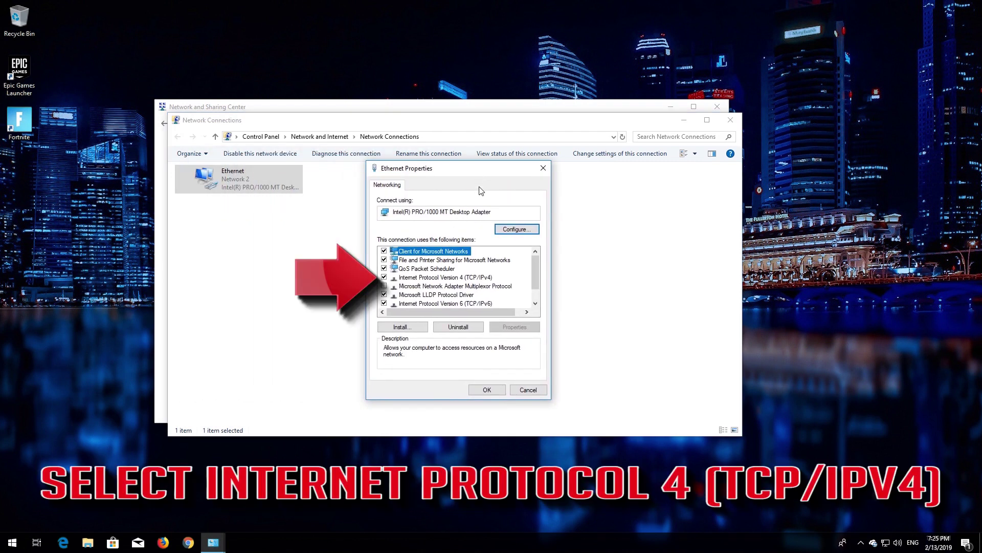
pyautogui.click(451, 278)
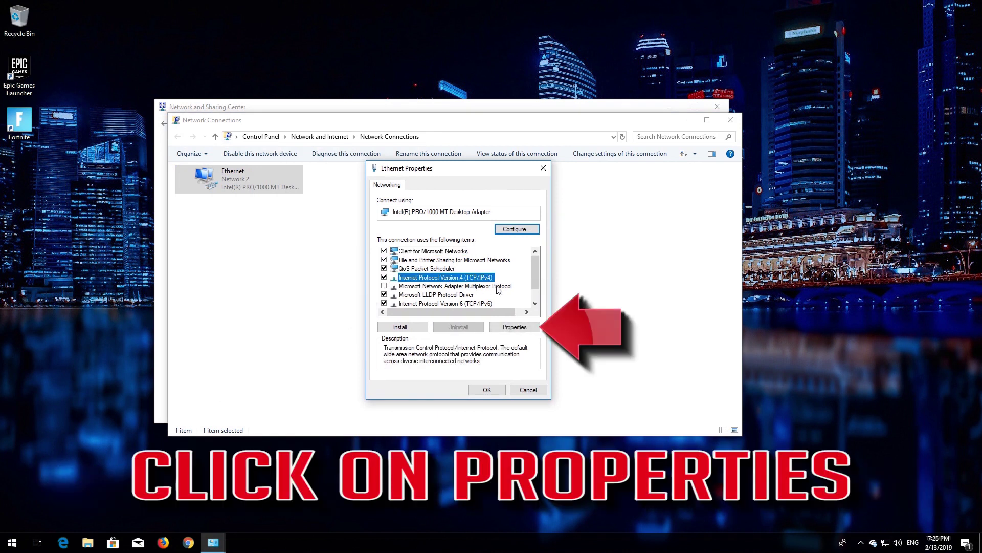
pyautogui.click(524, 330)
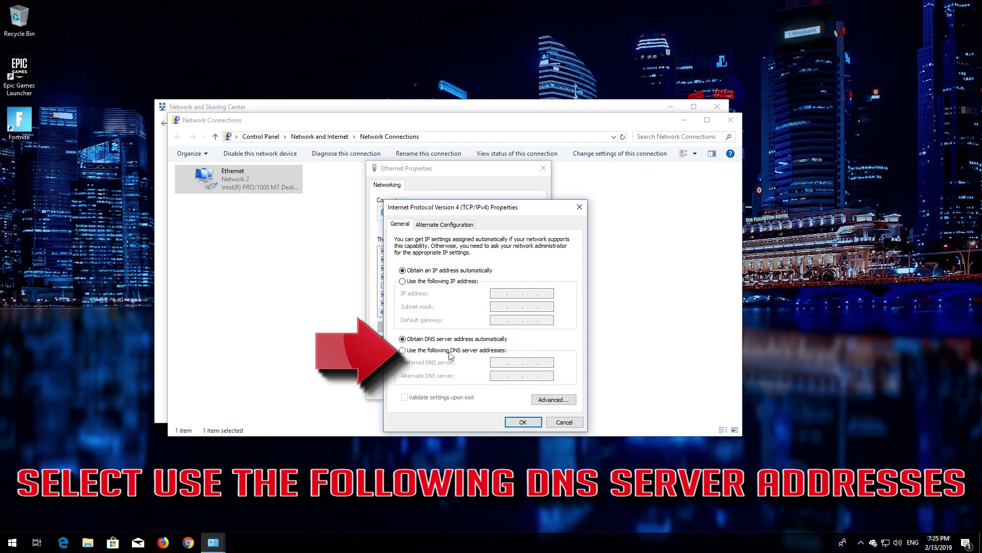
# Use manual DNS servers 1.1.1.1 and 1.0.0.1 for Ethernet and confirm with OK
pyautogui.click(402, 352)
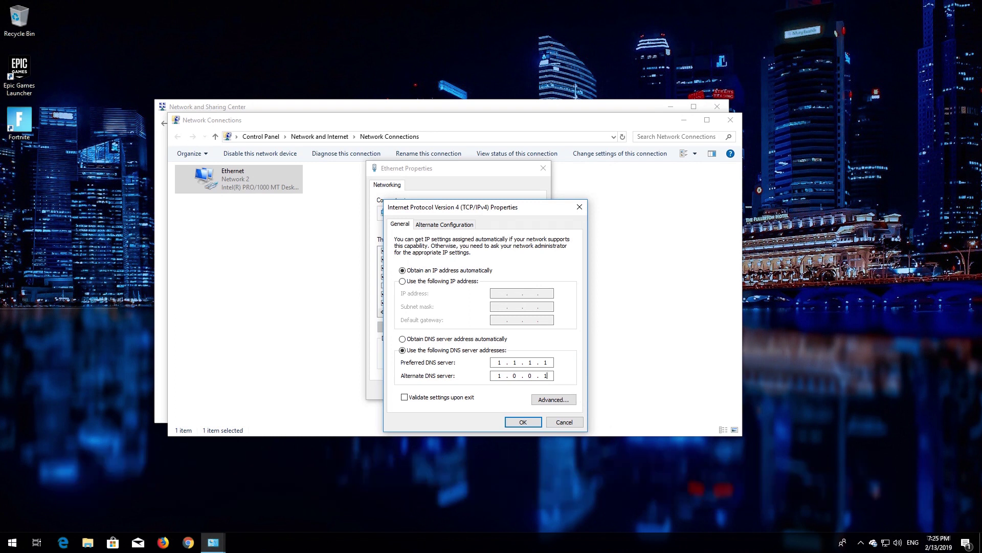
pyautogui.click(522, 422)
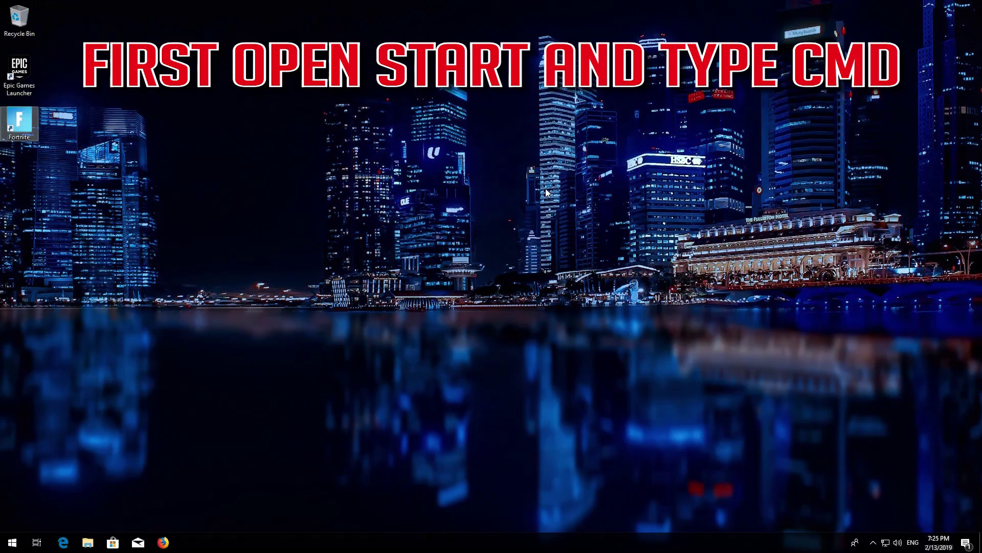
# Search 'cmd' and run Command Prompt as administrator, approving the UAC prompt
pyautogui.press('super')
pyautogui.write('cmd')
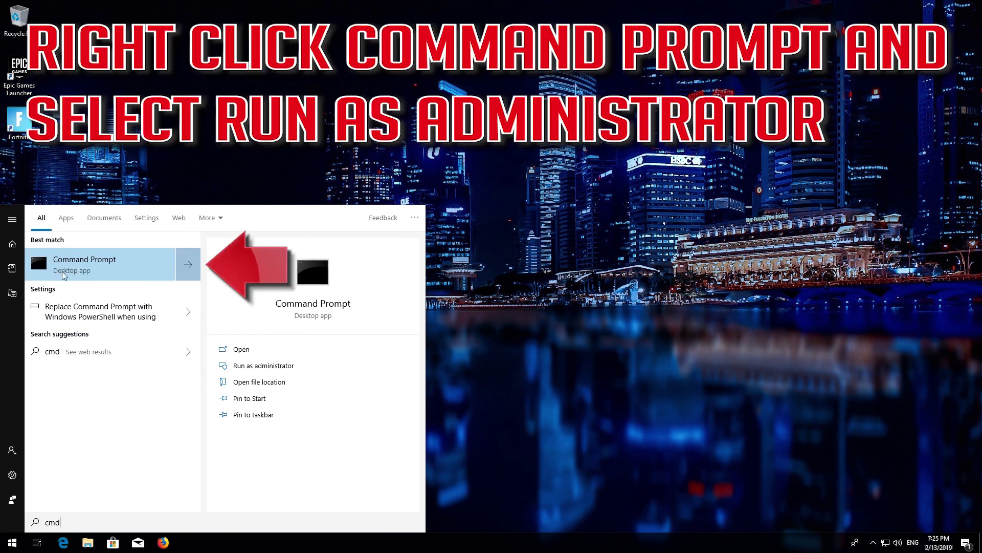
pyautogui.rightClick(106, 263)
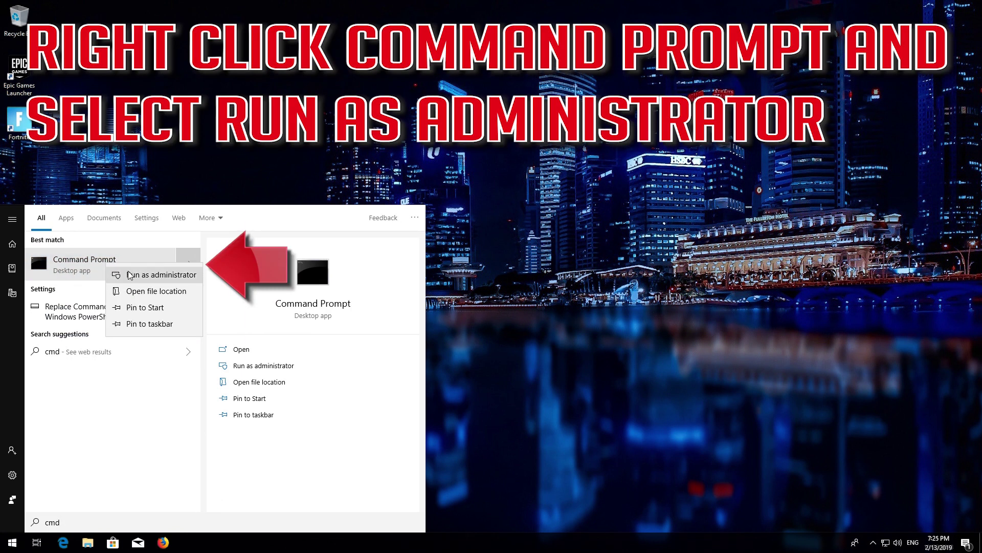
pyautogui.click(171, 276)
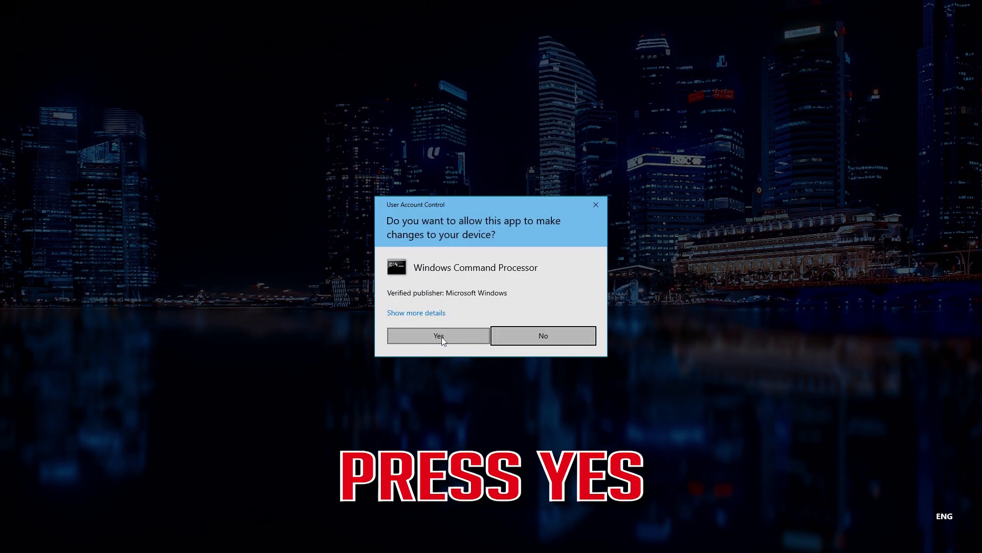
pyautogui.click(444, 335)
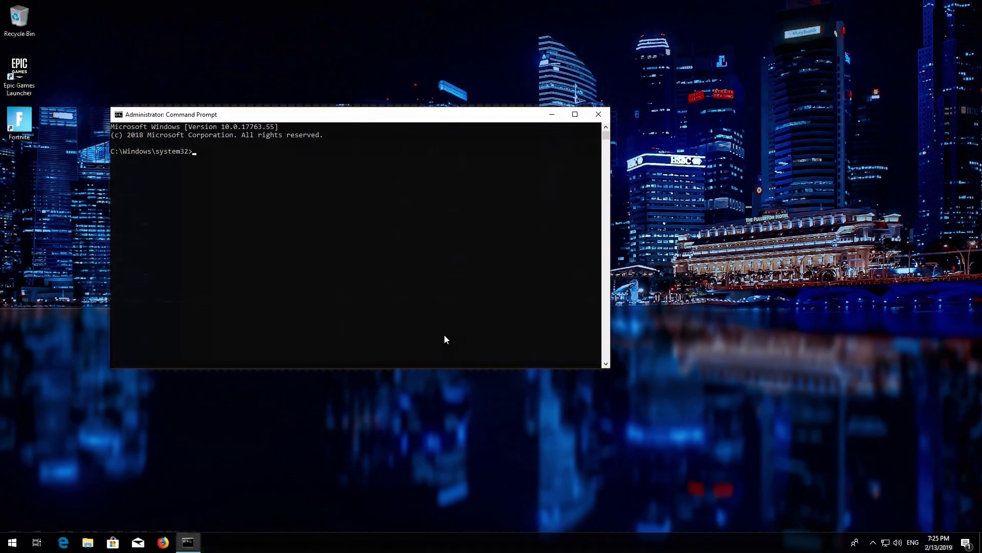
# Reset the TCP/IP stack with 'netsh int ip reset C:\resetlog.txt'
pyautogui.moveTo(351, 121); pyautogui.dragTo(499, 138)
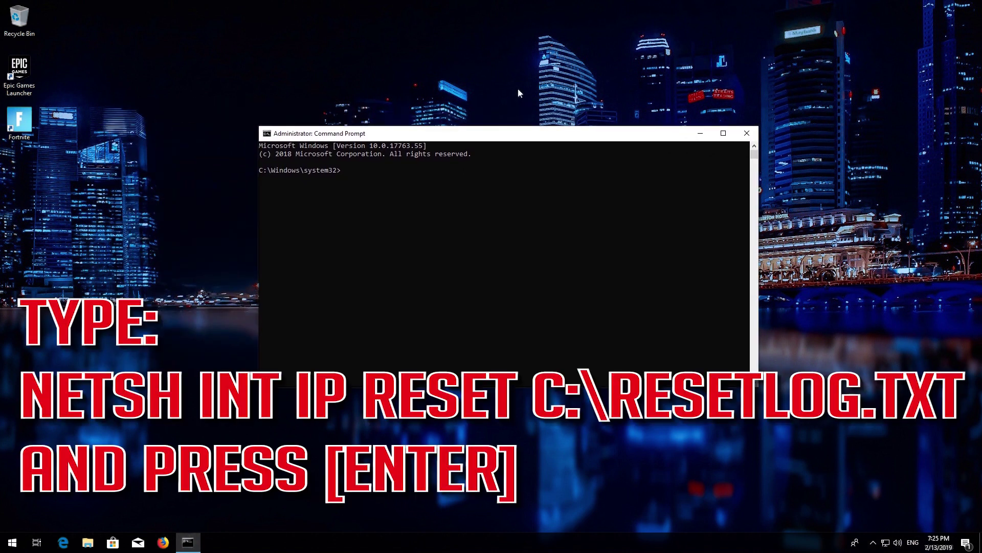
pyautogui.write('netsh int ip reset C:\\resetlog.txt')
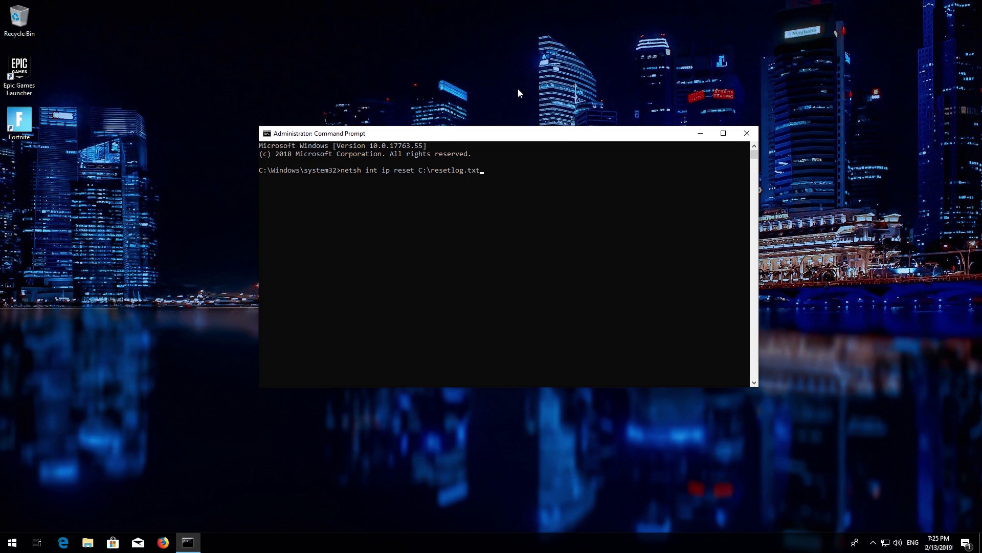
pyautogui.press('Return')
pyautogui.write('ne')
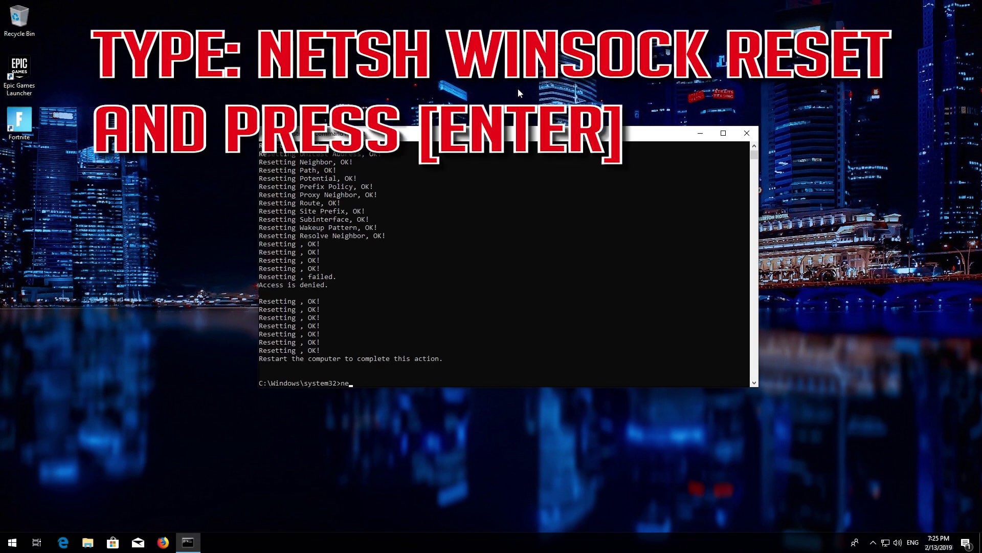
pyautogui.write('tsh winso')
# Run 'netsh winsock reset' and 'ipconfig /flushdns', then exit Command Prompt
pyautogui.write('ck reset')
pyautogui.press('Return')
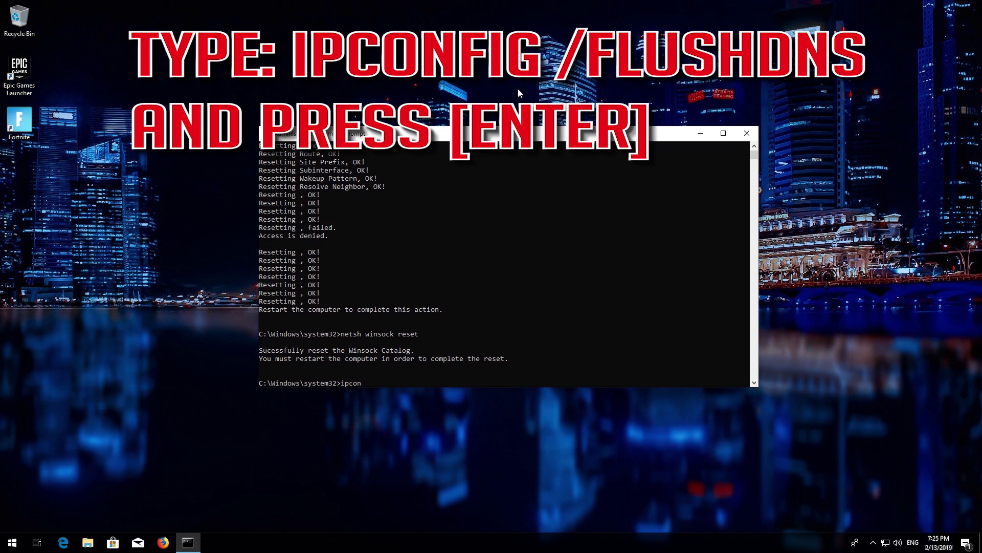
pyautogui.write('ipconfig /flushdns')
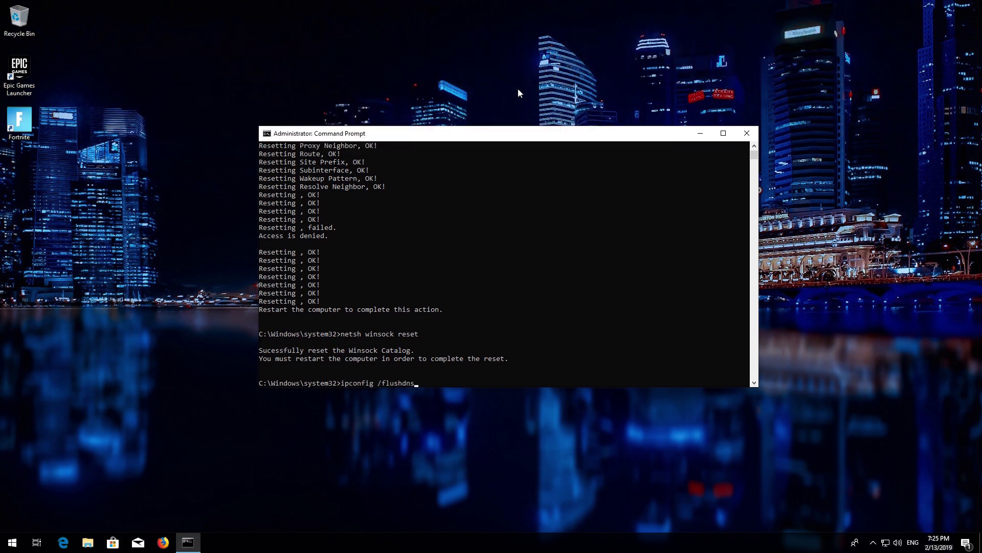
pyautogui.press('Return')
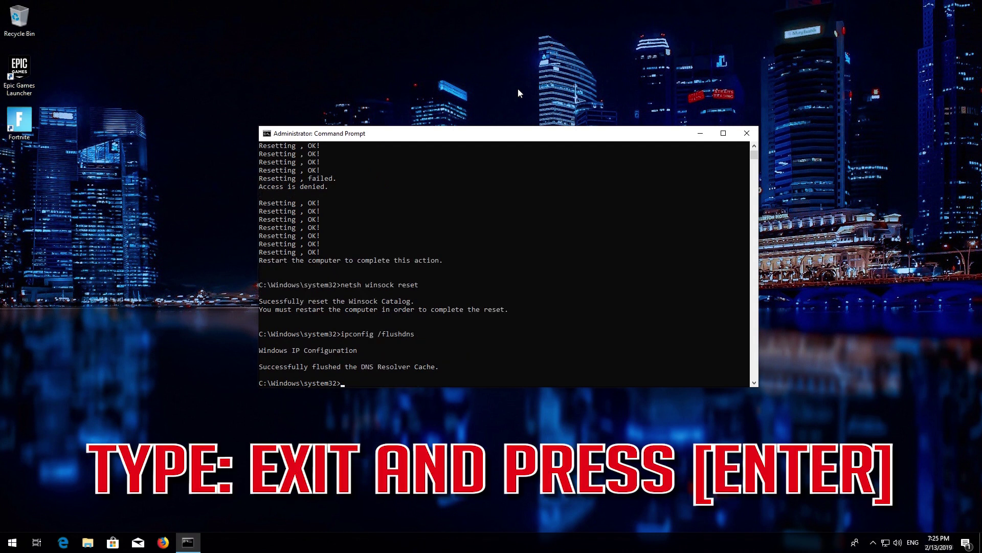
pyautogui.write('exit')
pyautogui.press('Return')
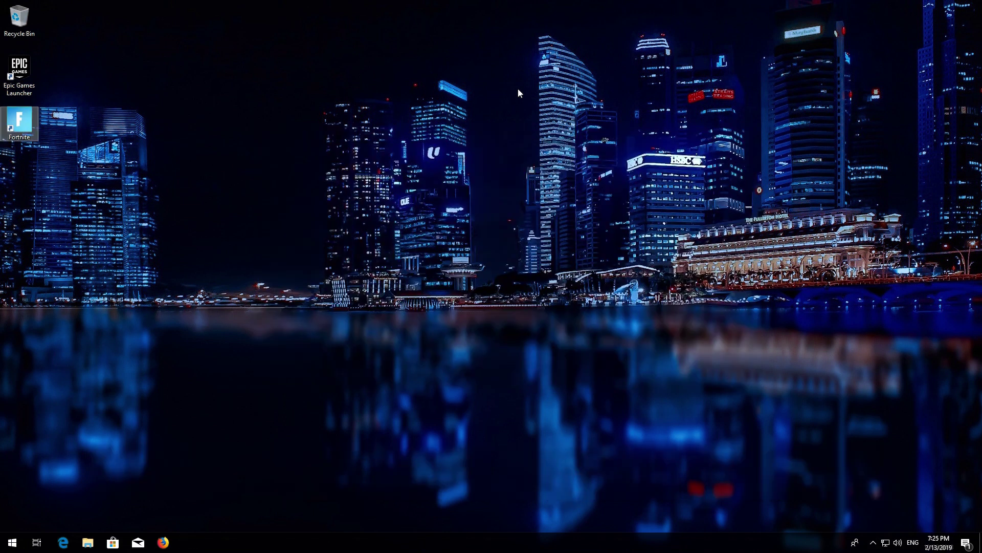
# Restart the PC from the Start menu, then search for 'control panel'
pyautogui.click(11, 541)
pyautogui.click(10, 525)
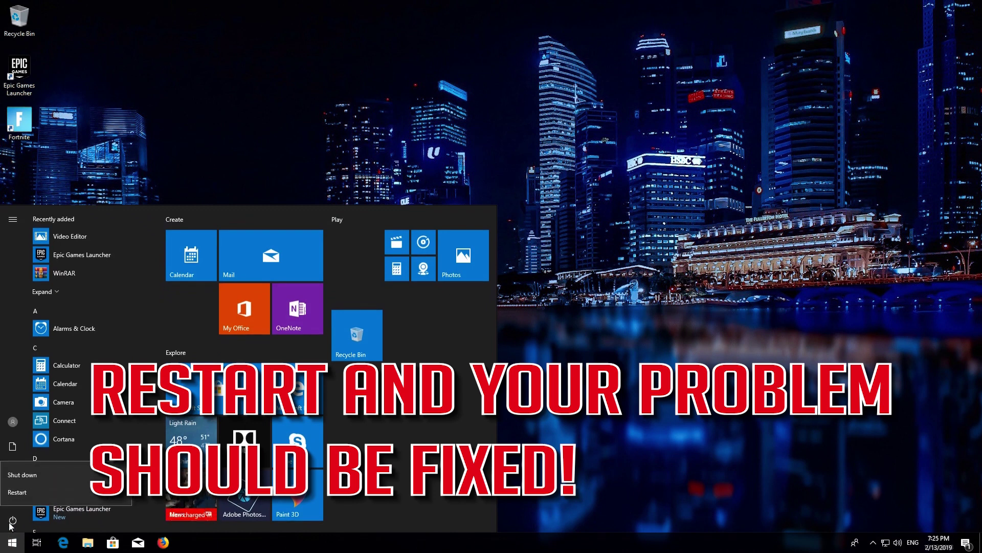
pyautogui.click(16, 497)
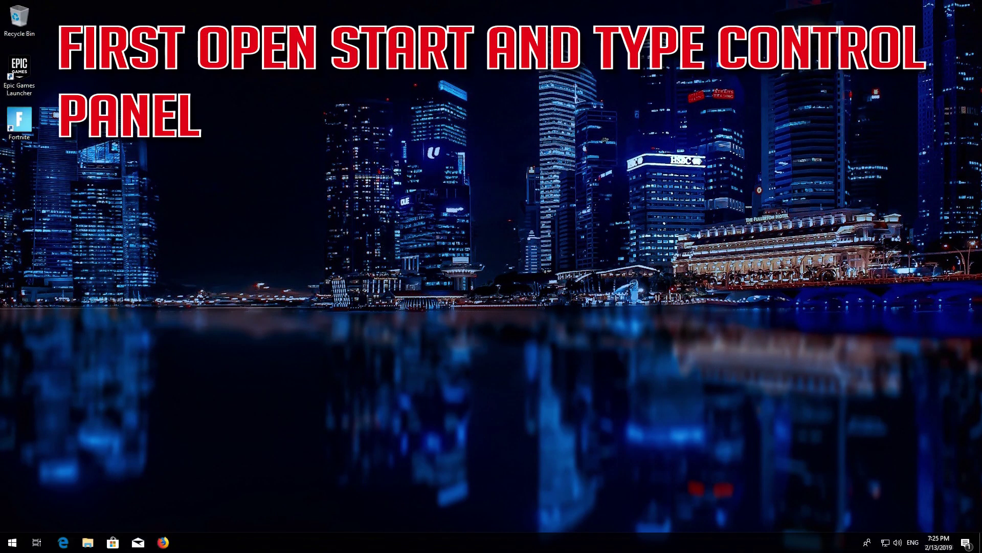
pyautogui.press('super')
pyautogui.write('contr')
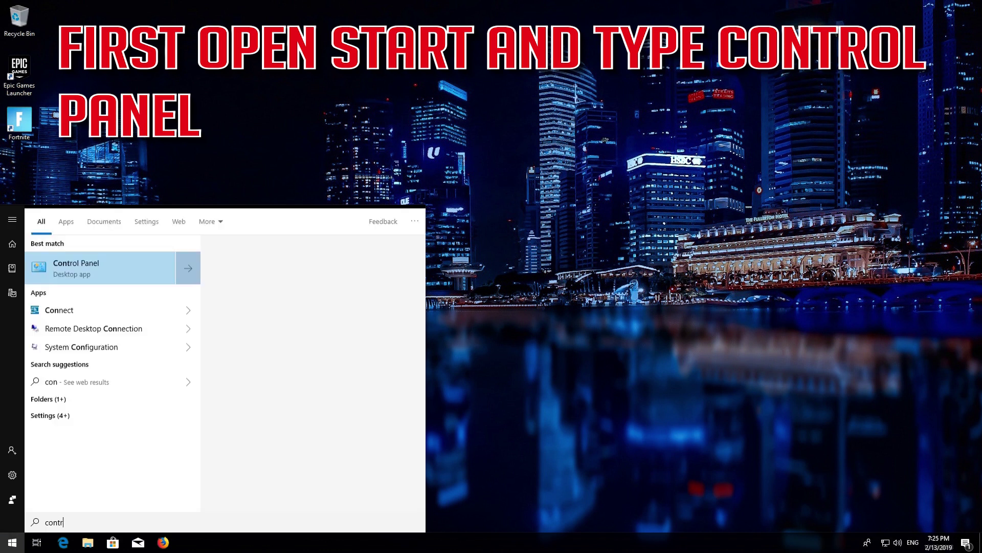
pyautogui.write('ol pane')
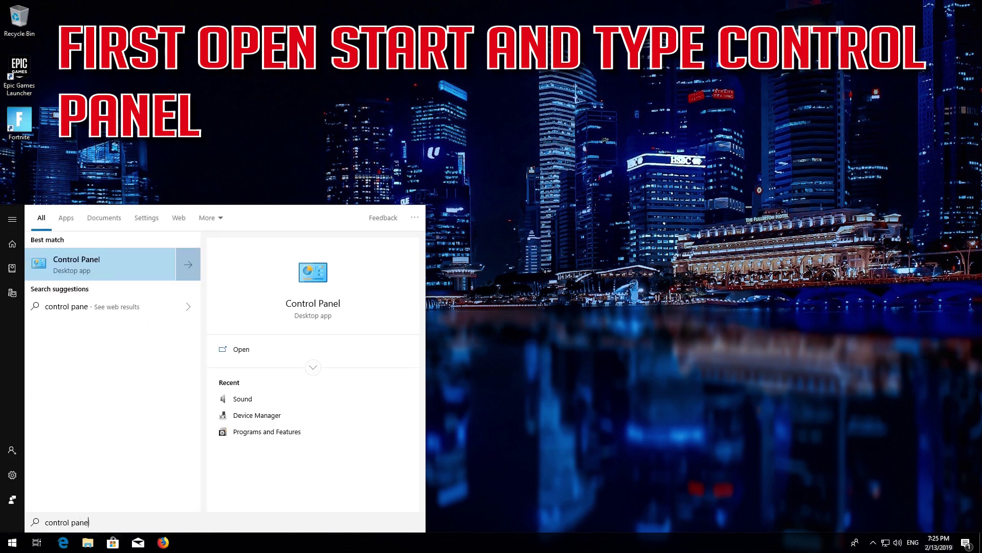
pyautogui.write('l')
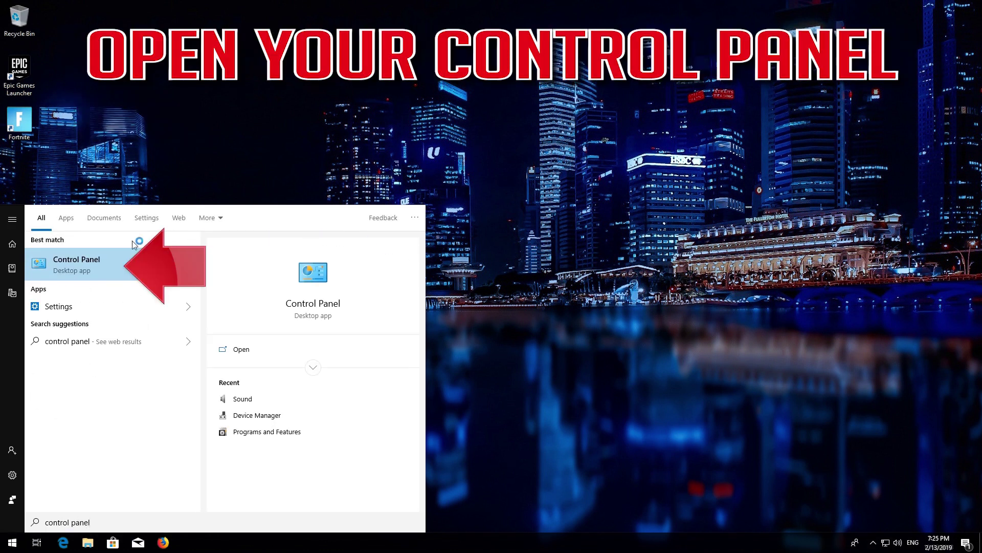
# Open Control Panel and go to Network and Internet > Network and Sharing Center
pyautogui.click(74, 266)
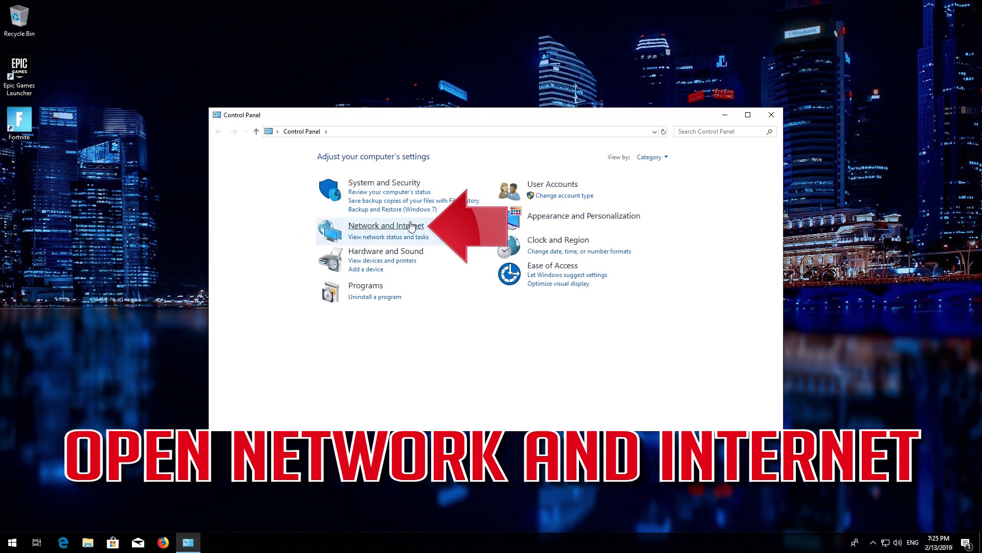
pyautogui.click(369, 229)
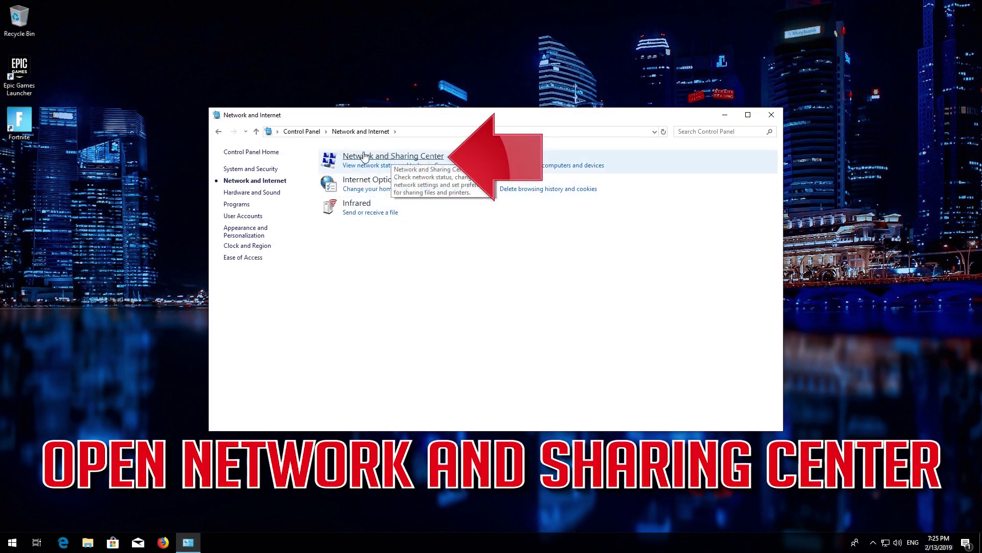
pyautogui.click(426, 162)
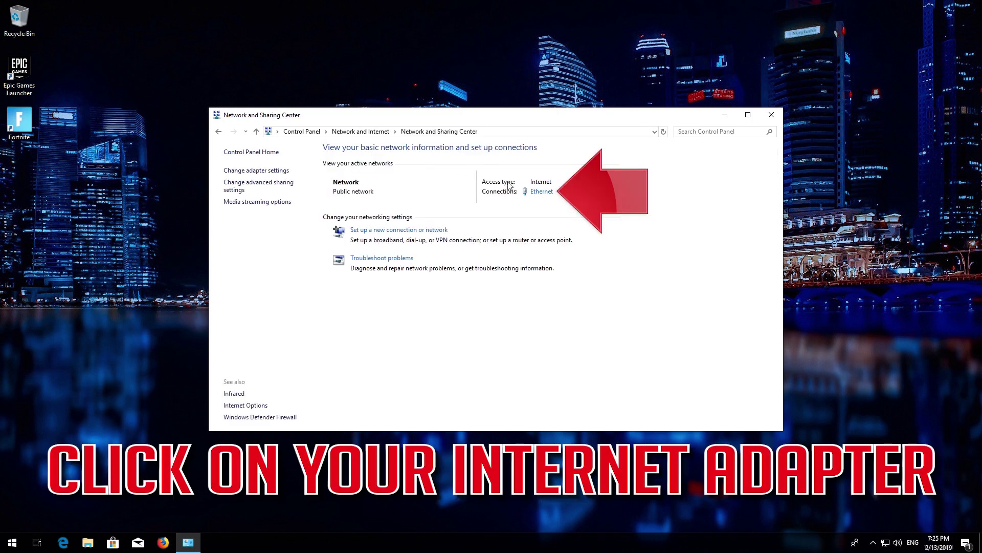
# Disable the Ethernet adapter from its Ethernet Status window
pyautogui.click(542, 191)
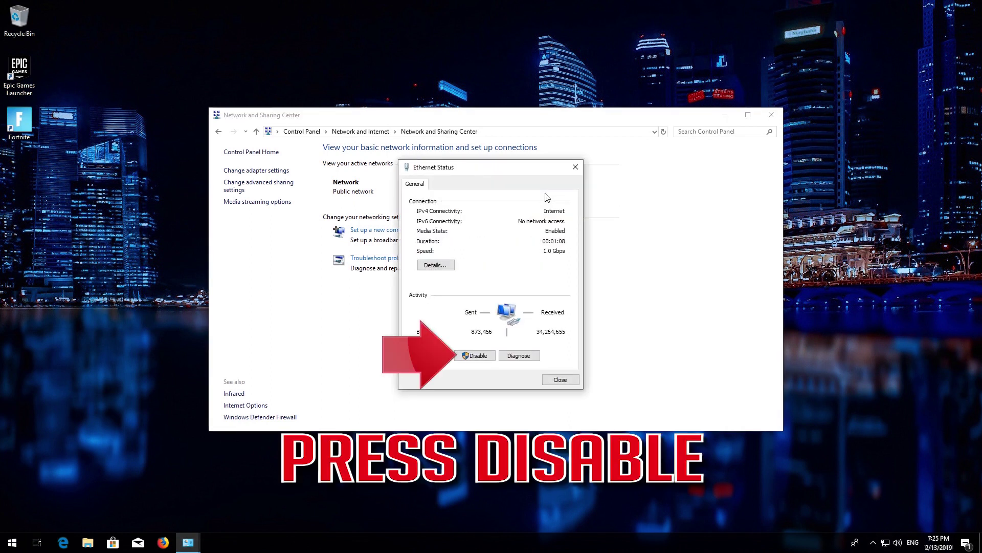
pyautogui.click(475, 356)
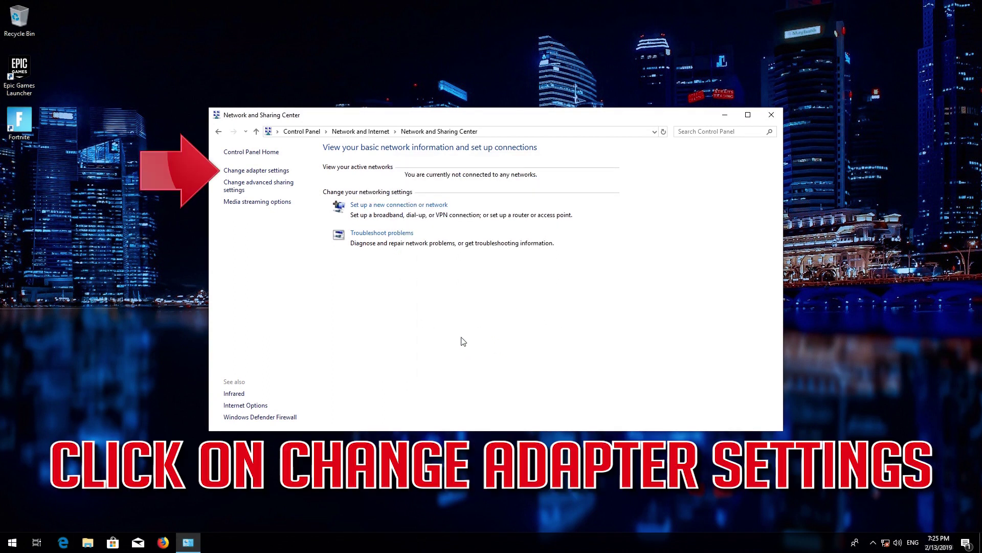
# Re-enable the disabled Ethernet adapter in Network Connections, then close that window
pyautogui.click(255, 171)
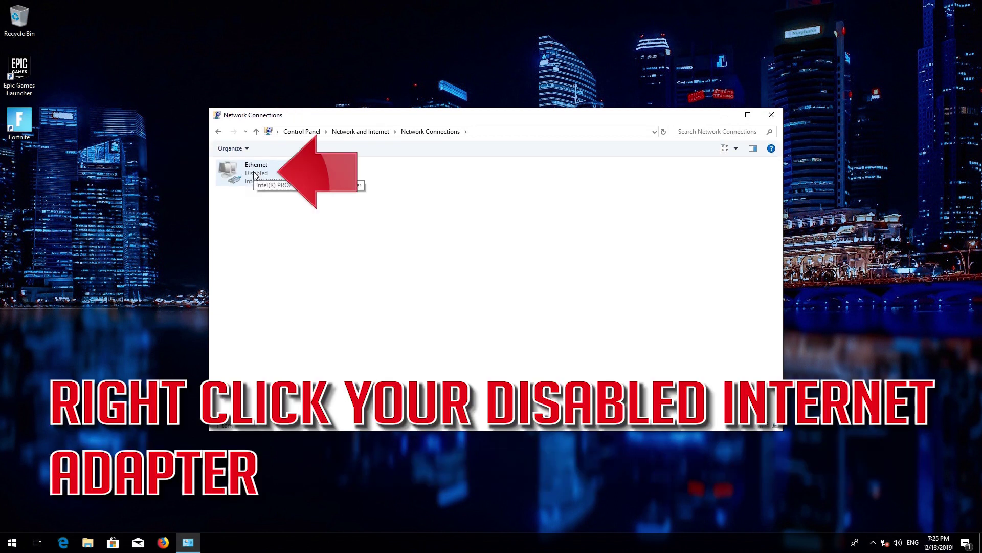
pyautogui.click(254, 173)
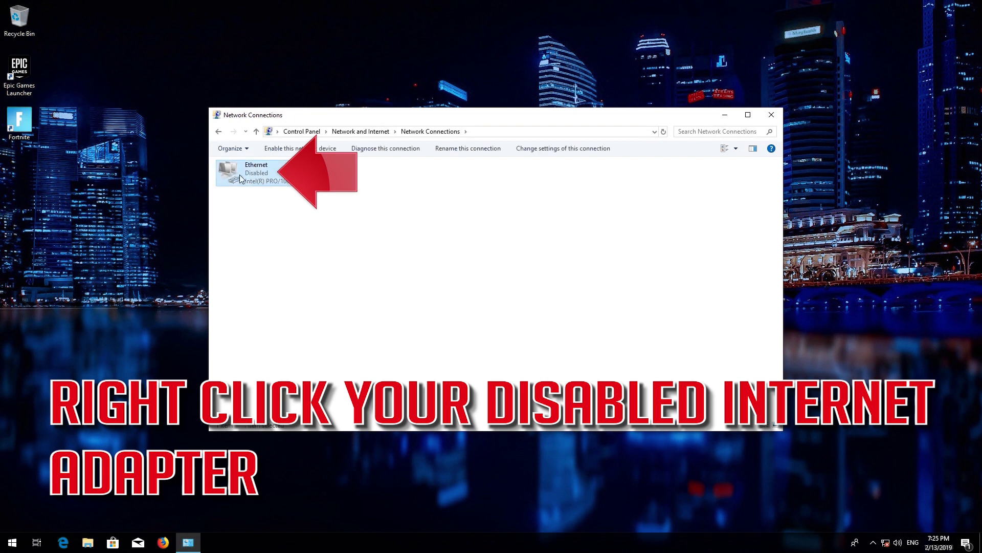
pyautogui.rightClick(271, 174)
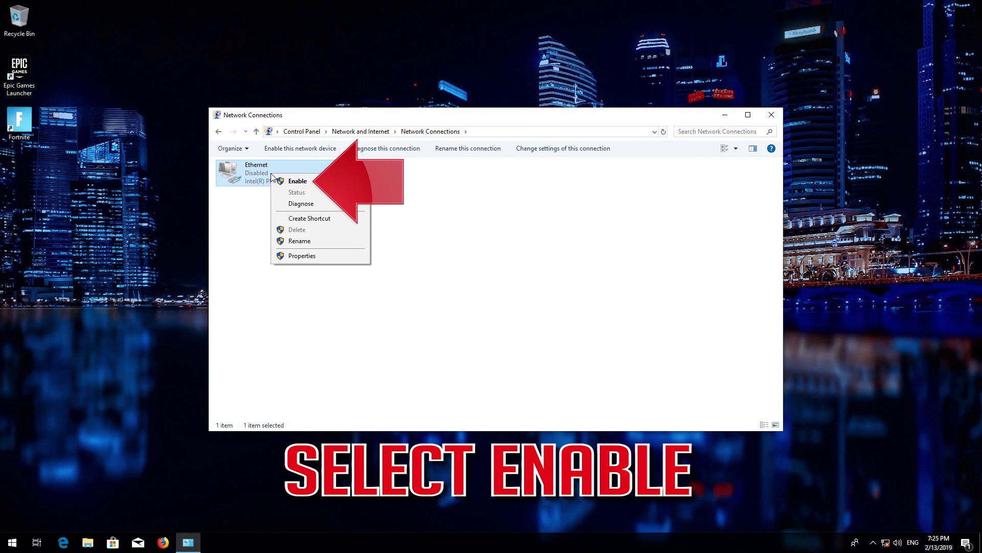
pyautogui.click(314, 182)
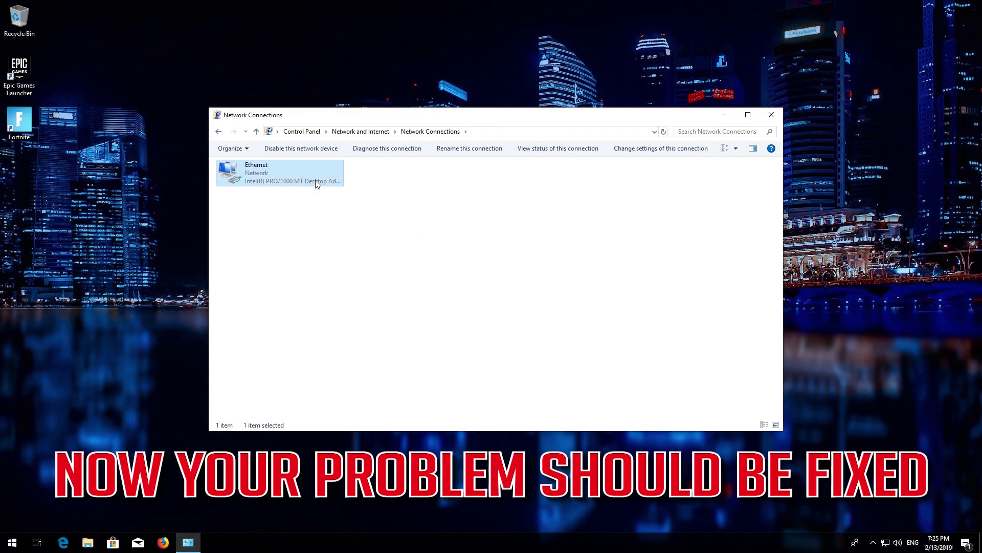
pyautogui.click(772, 114)
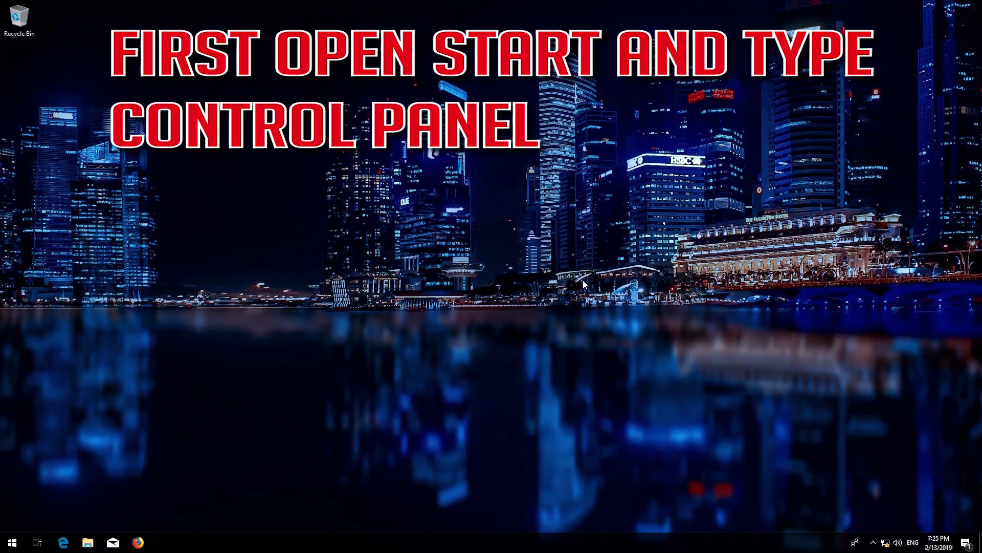
pyautogui.press('super')
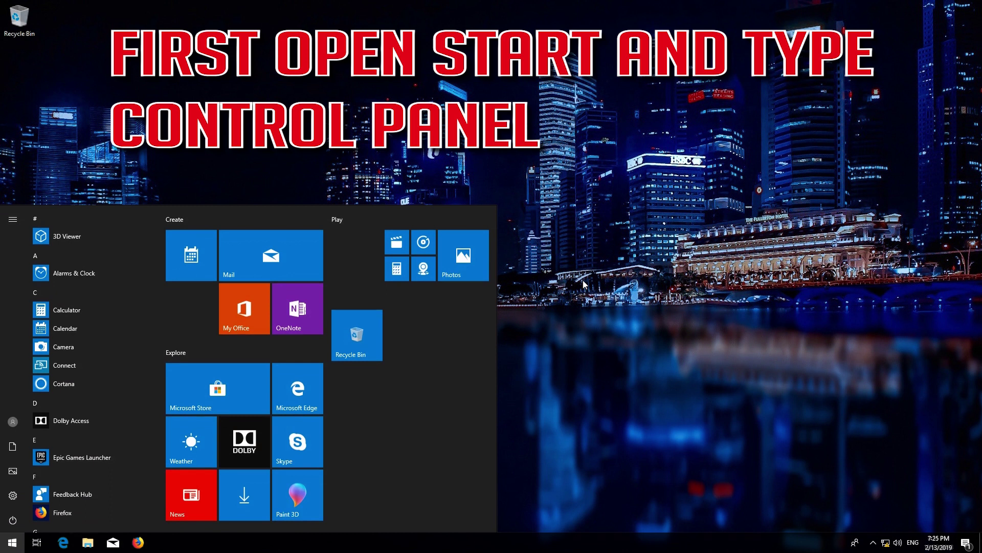
# Go to Control Panel's Network and Sharing Center adapter list and select the Ethernet adapter
pyautogui.write('control ')
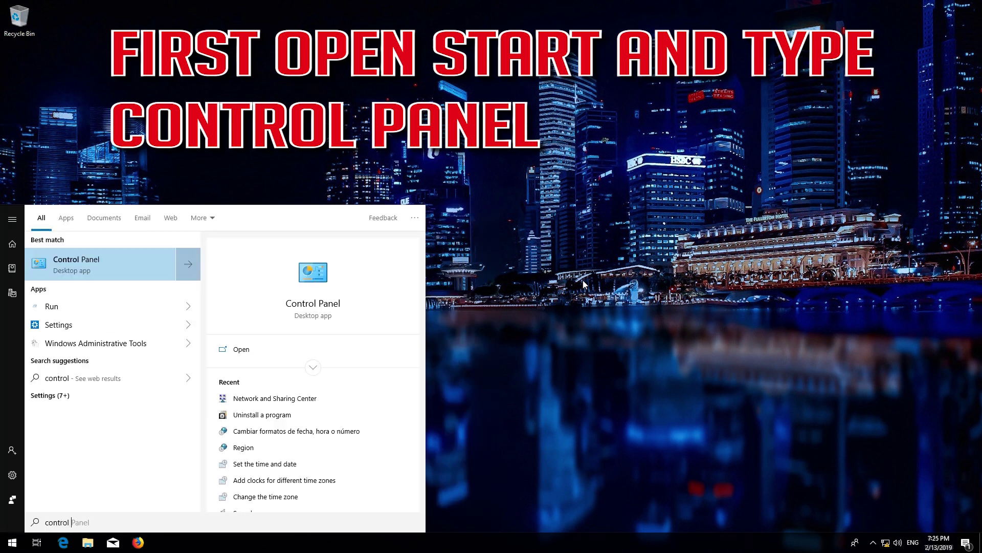
pyautogui.write('panel')
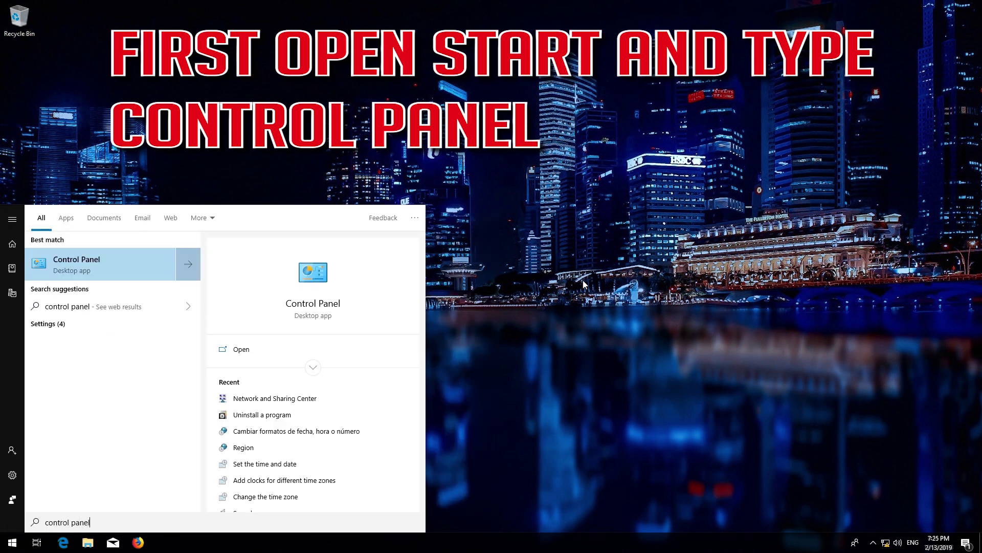
pyautogui.click(115, 270)
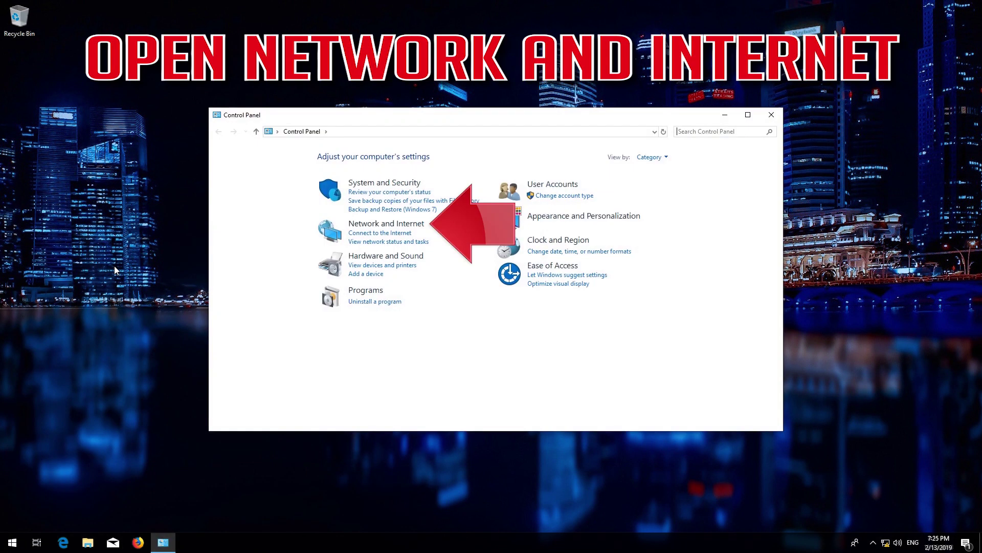
pyautogui.click(401, 224)
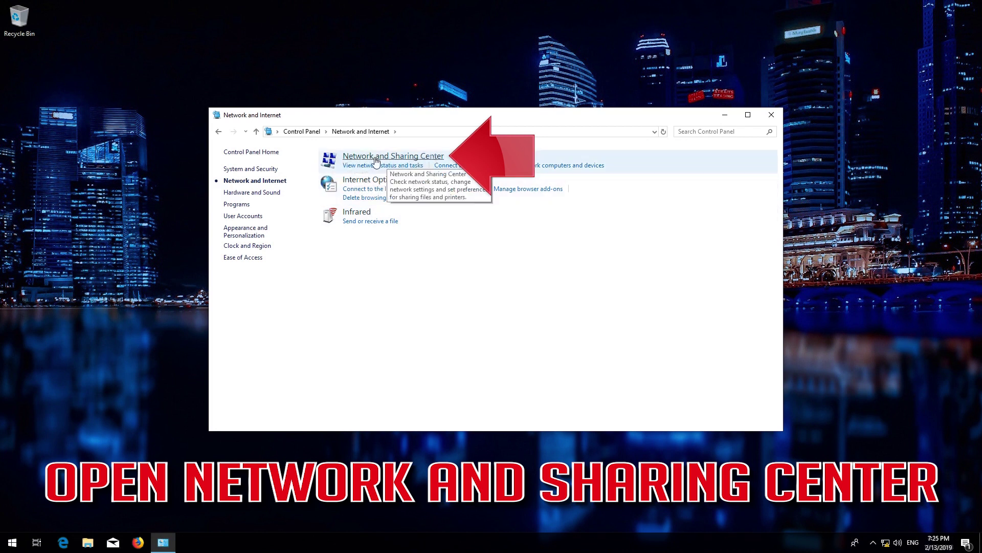
pyautogui.click(412, 156)
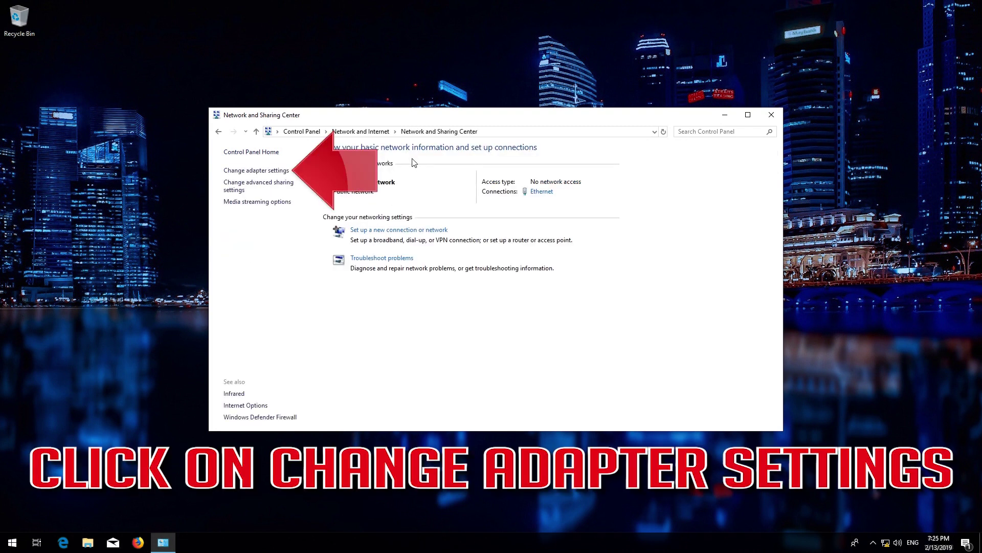
pyautogui.click(251, 174)
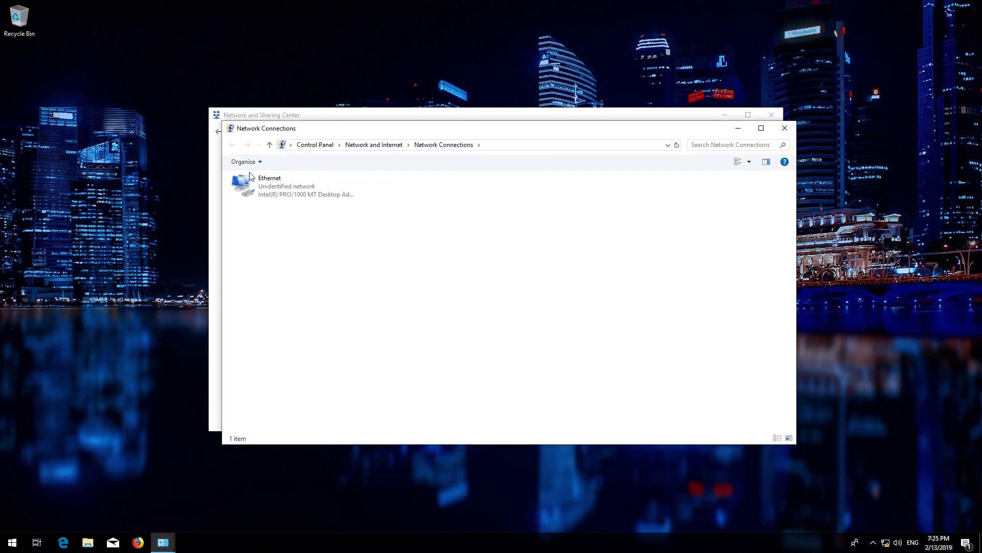
pyautogui.click(251, 184)
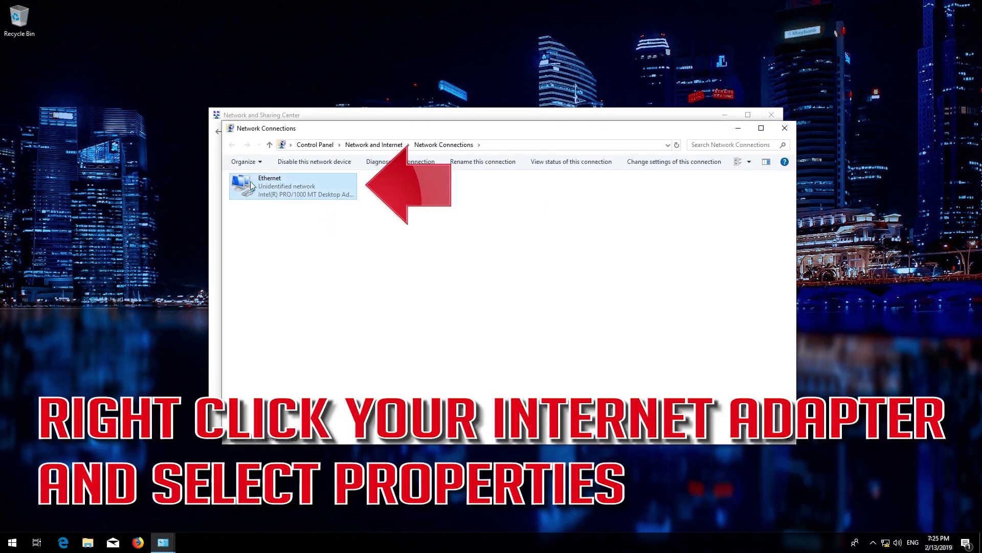
# Diagnose the Ethernet adapter and apply the administrator fix for 'DHCP is not enabled'
pyautogui.rightClick(316, 185)
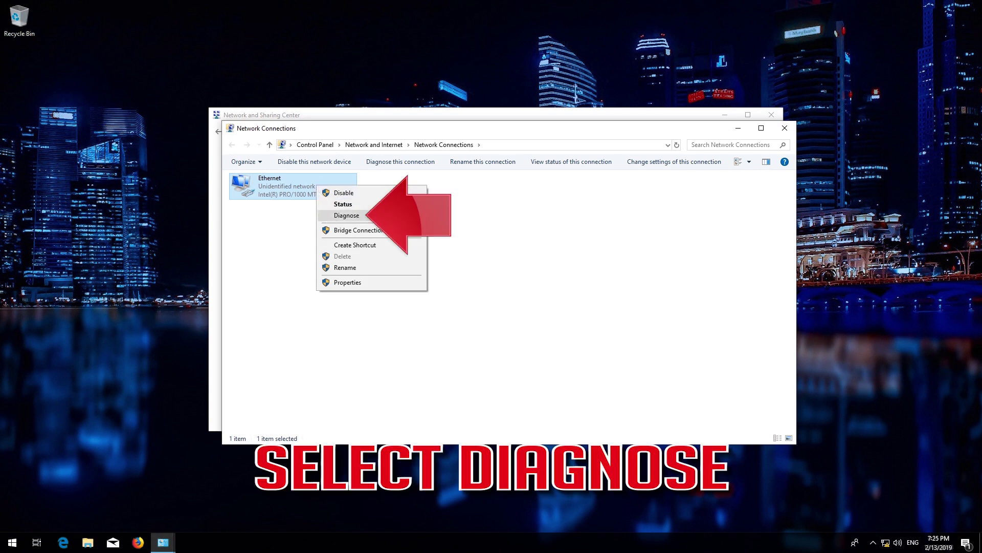
pyautogui.click(361, 215)
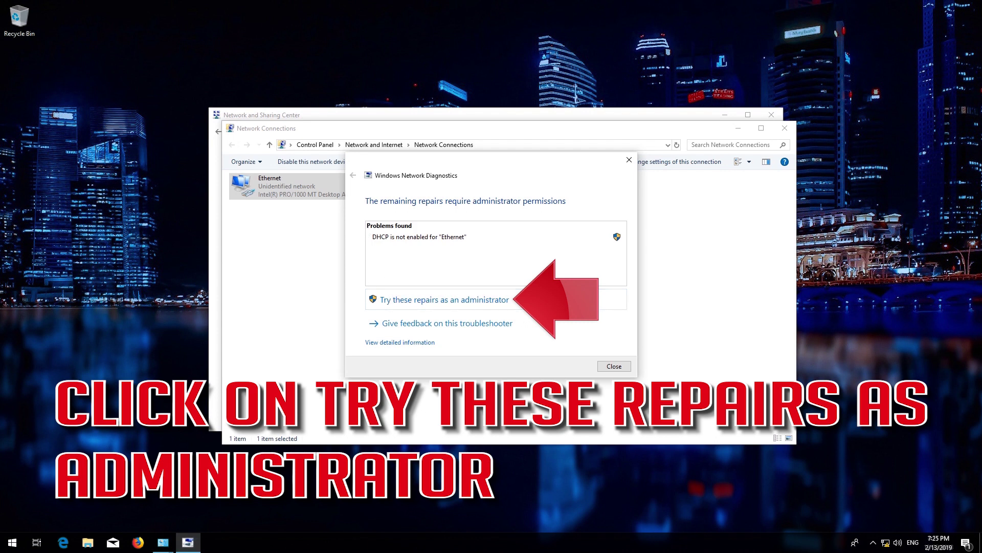
pyautogui.click(422, 303)
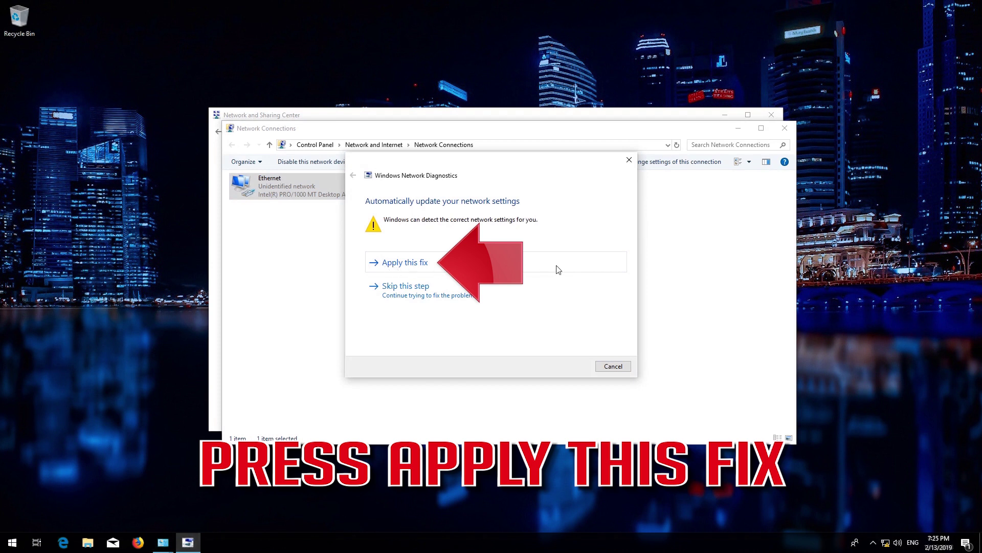
pyautogui.click(416, 265)
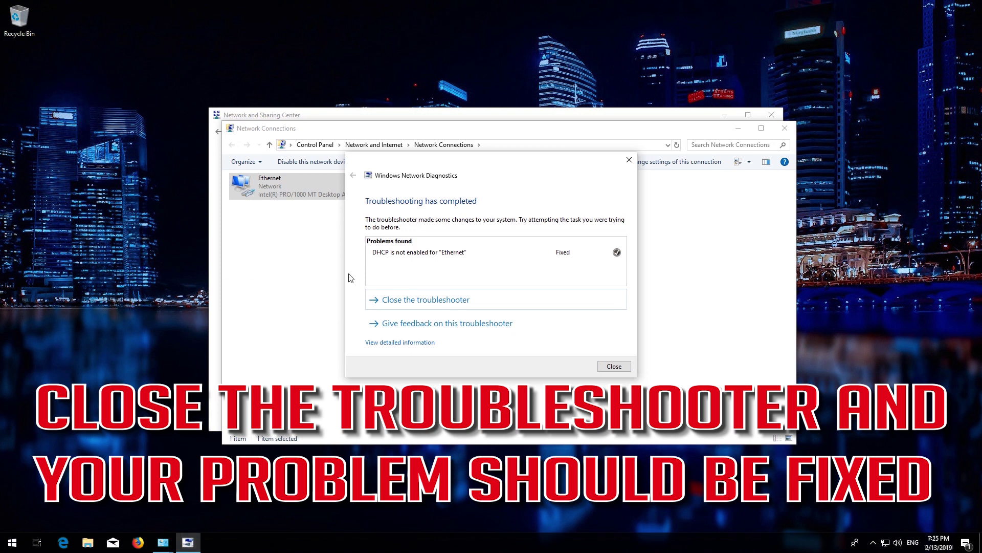
pyautogui.click(613, 366)
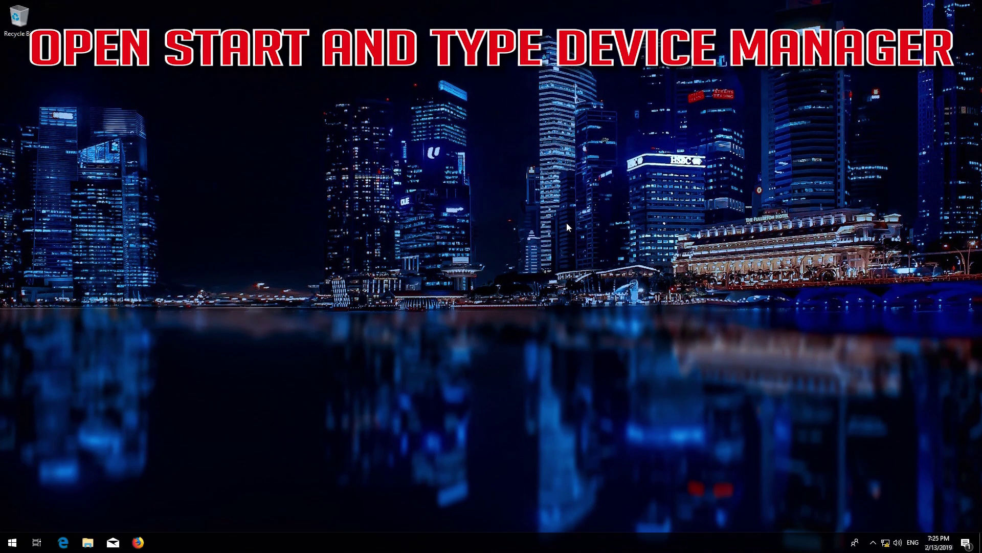
# Launch Device Manager from Start search and move its window toward the screen centre
pyautogui.press('super')
pyautogui.write('de')
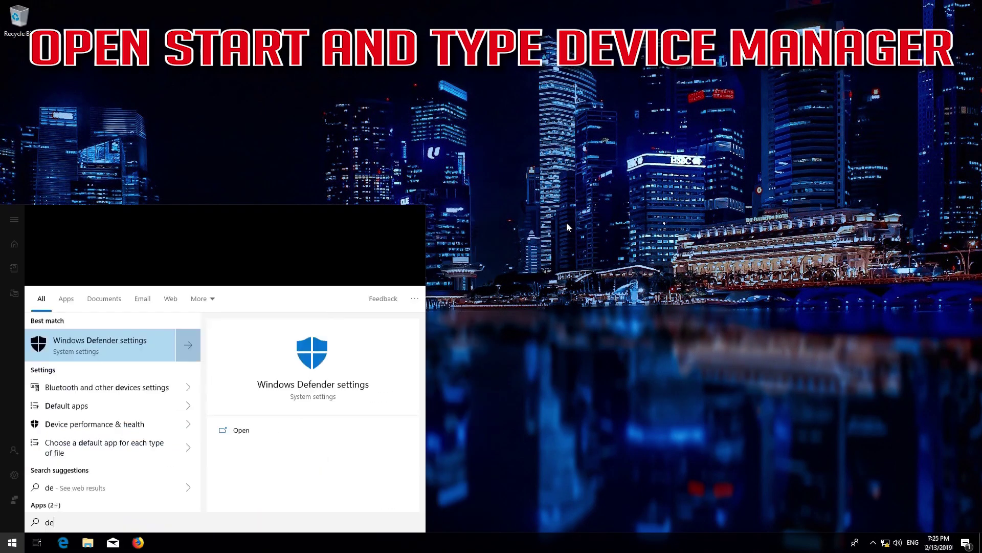
pyautogui.write('vice manager')
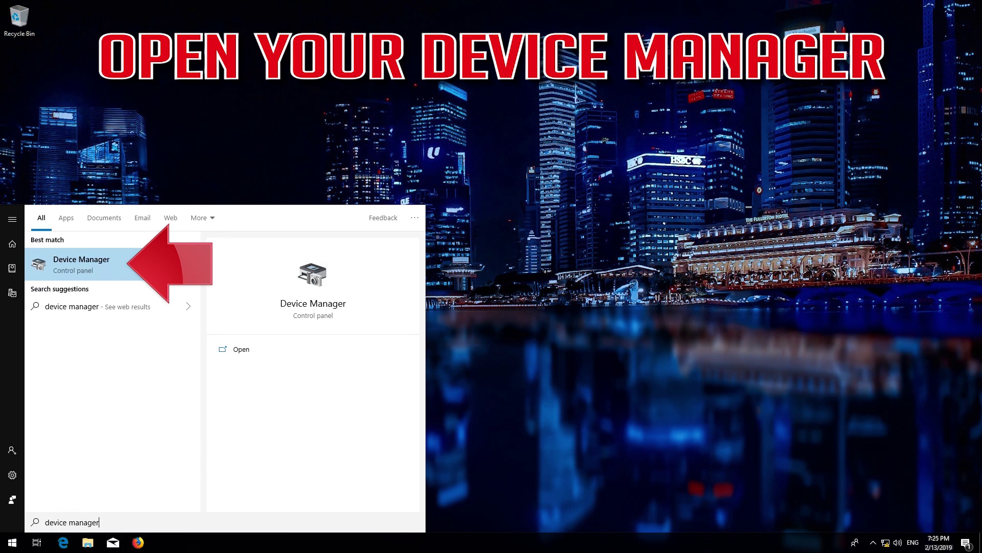
pyautogui.click(100, 264)
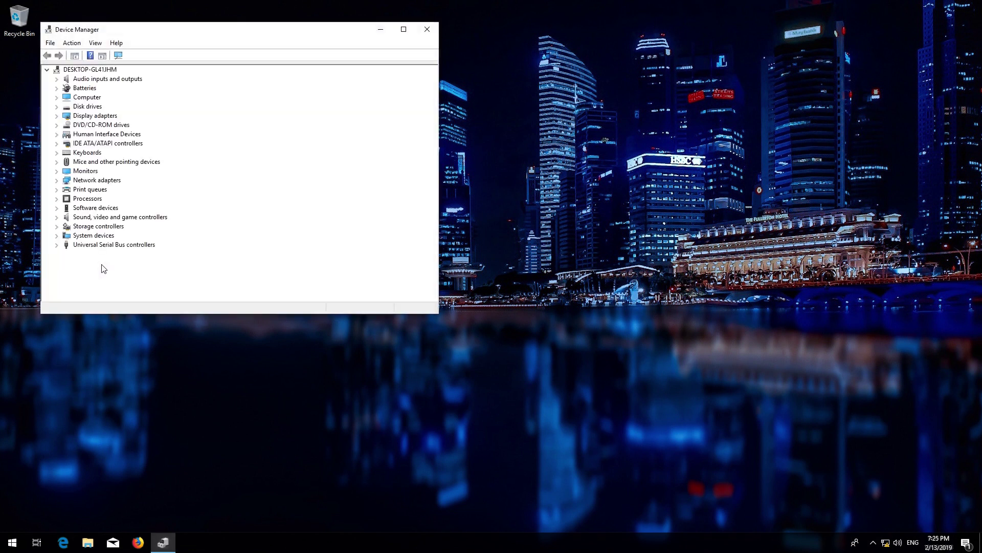
pyautogui.moveTo(272, 37); pyautogui.dragTo(482, 98)
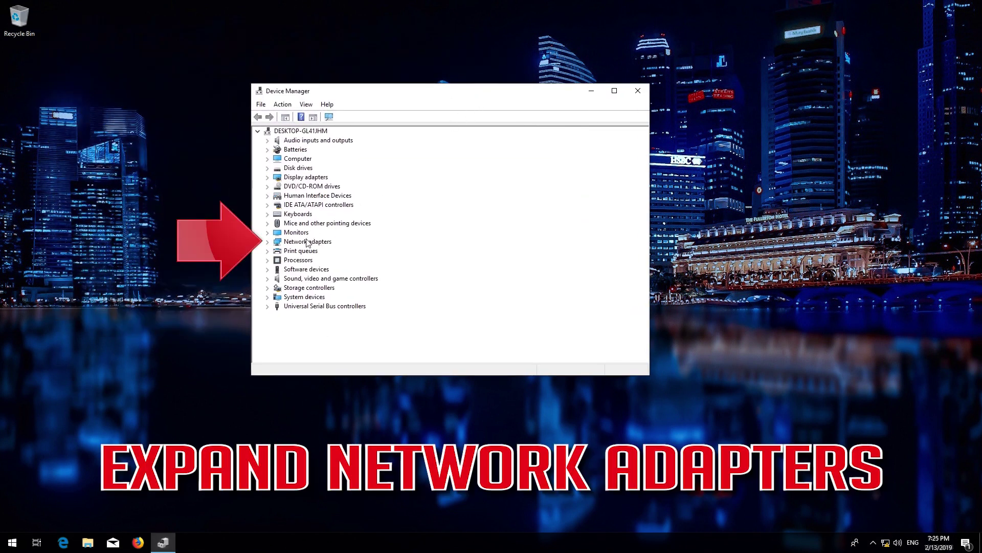
# Uninstall the Intel(R) PRO/1000 MT Desktop Adapter under Network adapters
pyautogui.click(307, 241)
pyautogui.click(269, 242)
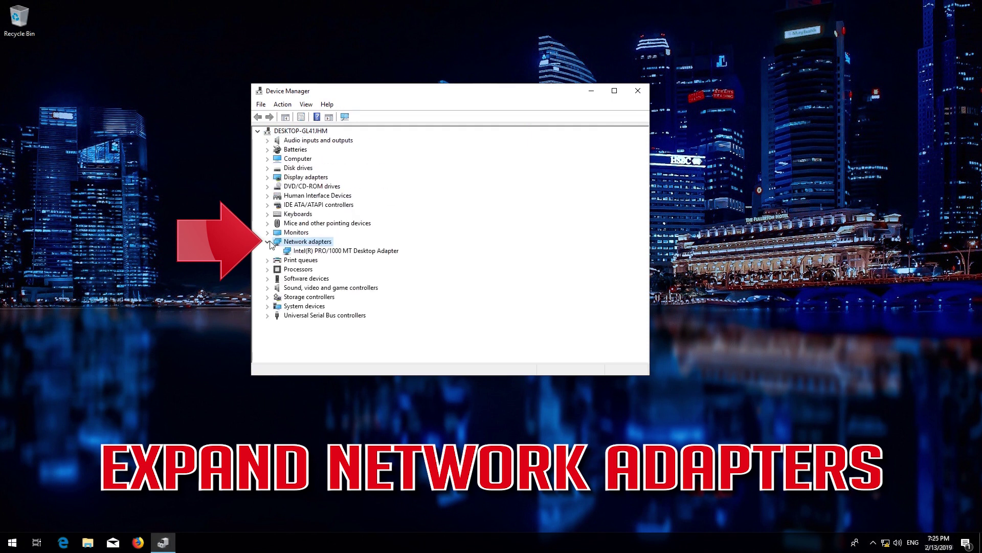
pyautogui.click(309, 251)
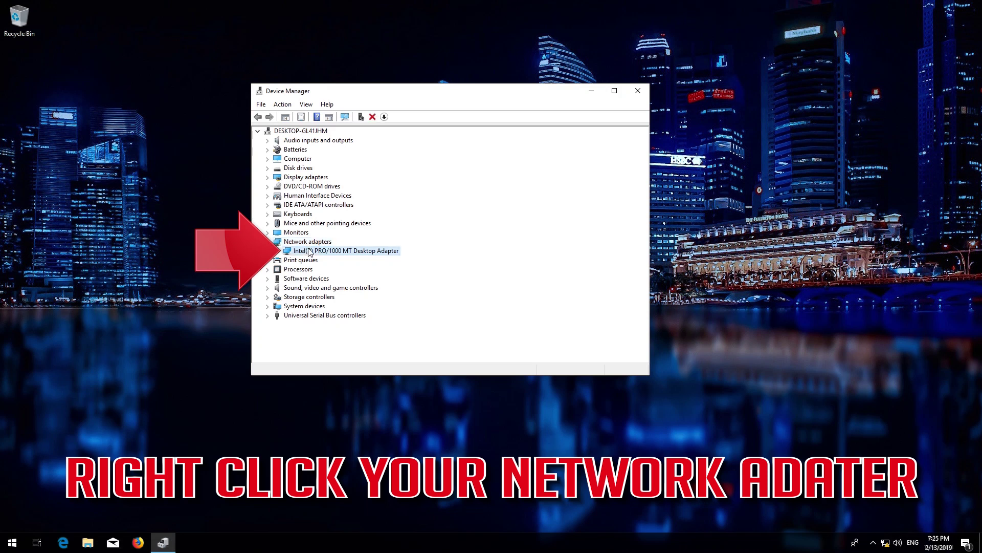
pyautogui.rightClick(309, 251)
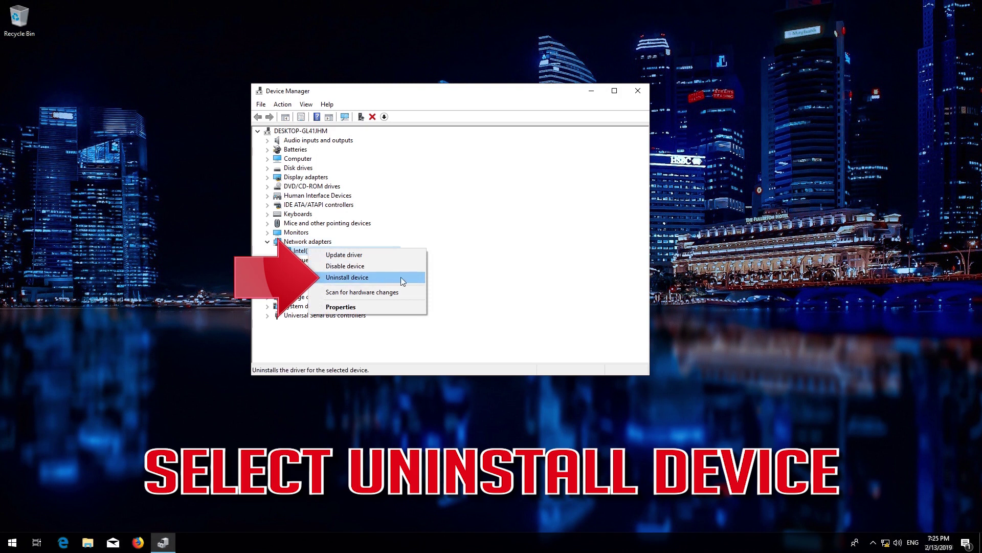
pyautogui.click(348, 278)
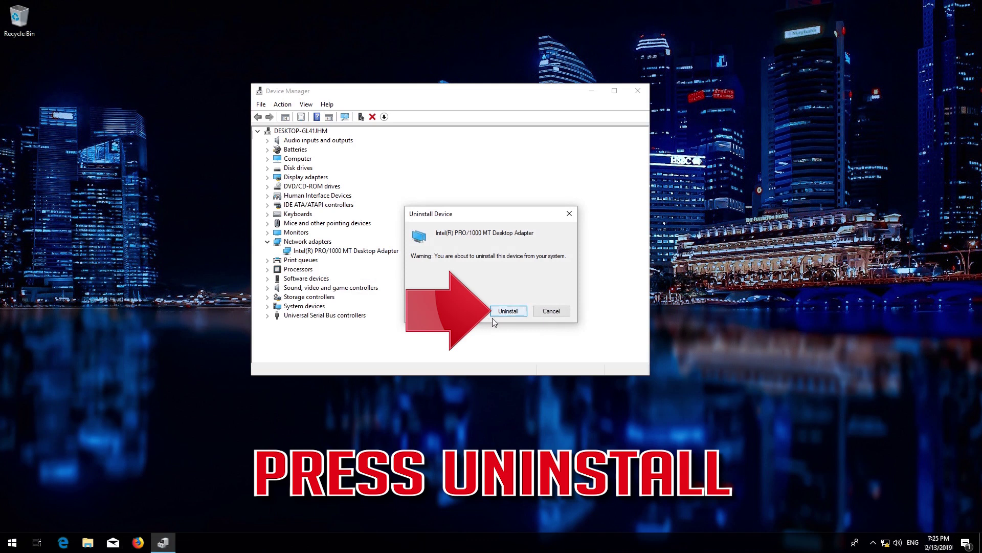
pyautogui.click(509, 312)
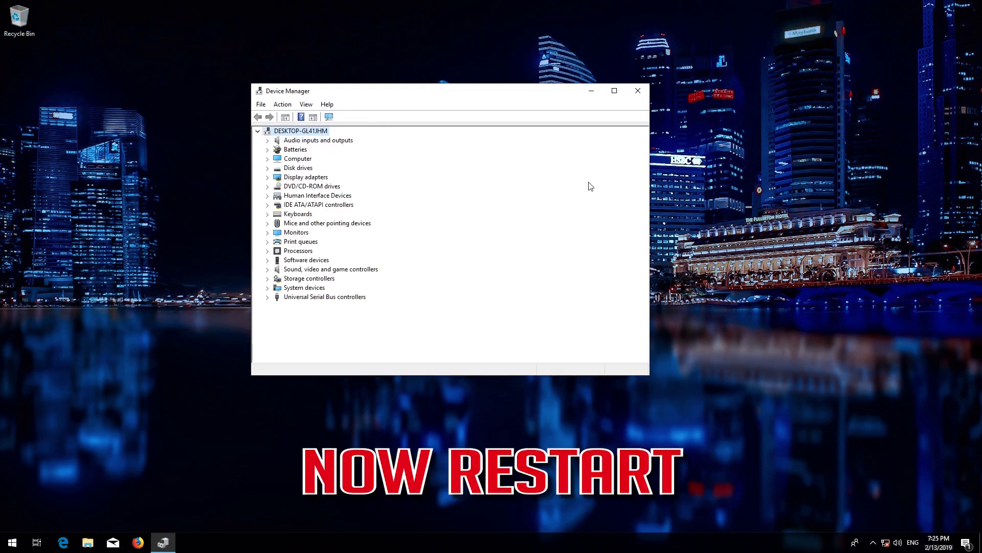
# Close Device Manager and restart the PC from the Start power menu
pyautogui.click(638, 91)
pyautogui.click(12, 542)
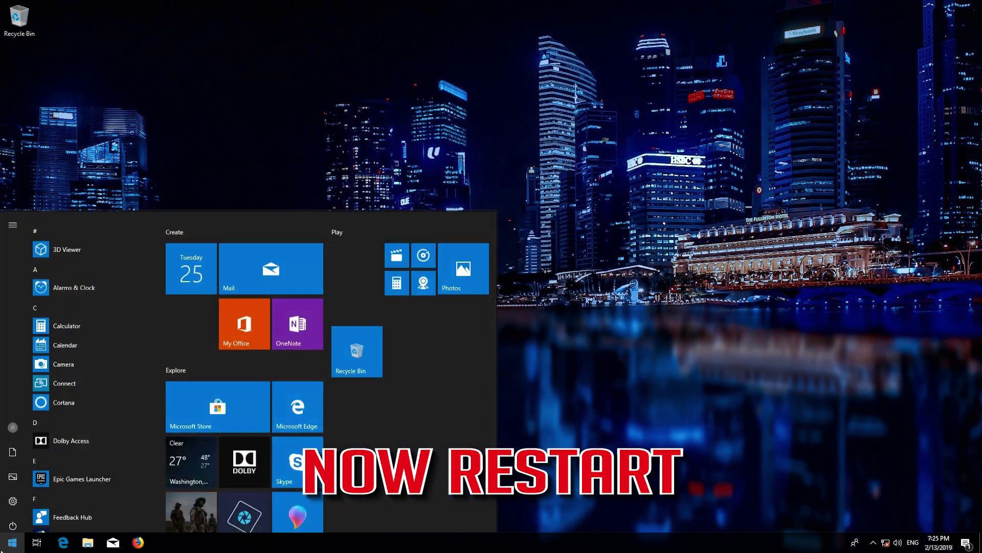
pyautogui.click(12, 520)
pyautogui.click(25, 493)
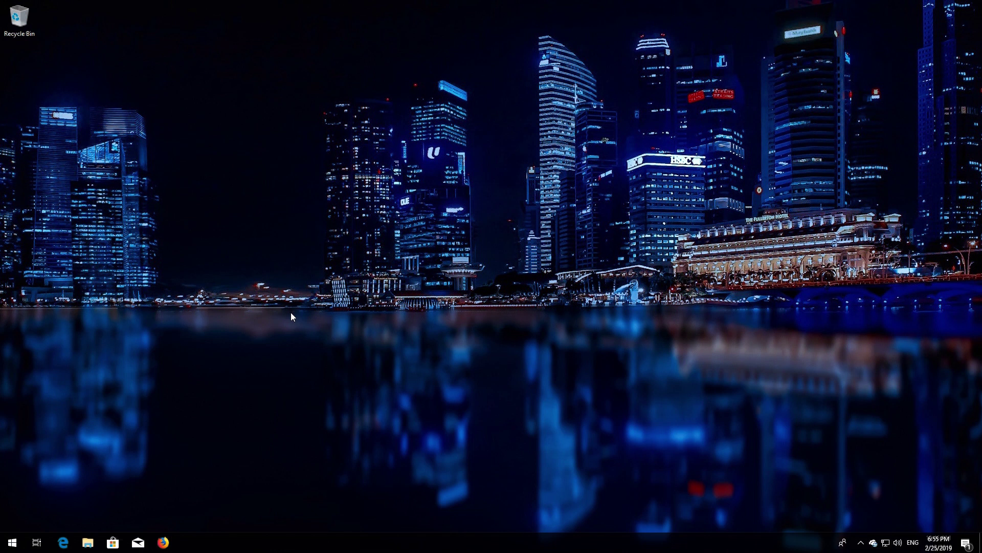
# Restart into Advanced startup from the Recovery options settings page
pyautogui.press('super')
pyautogui.write('re')
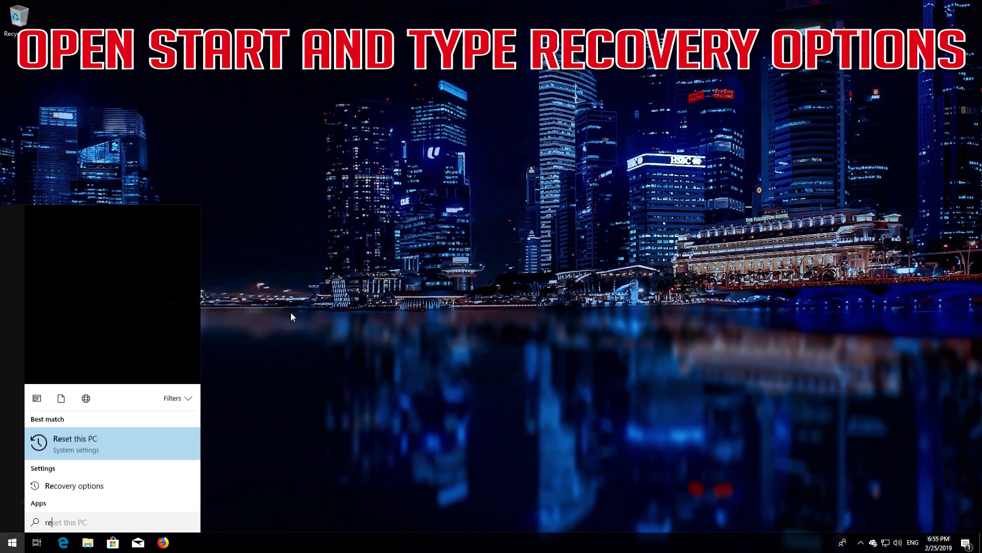
pyautogui.write('covery ')
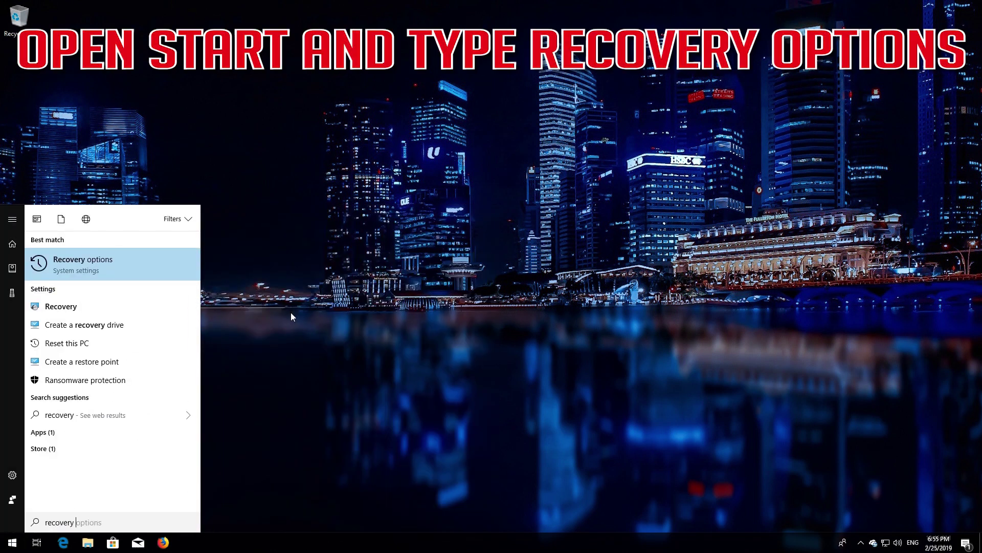
pyautogui.write('options')
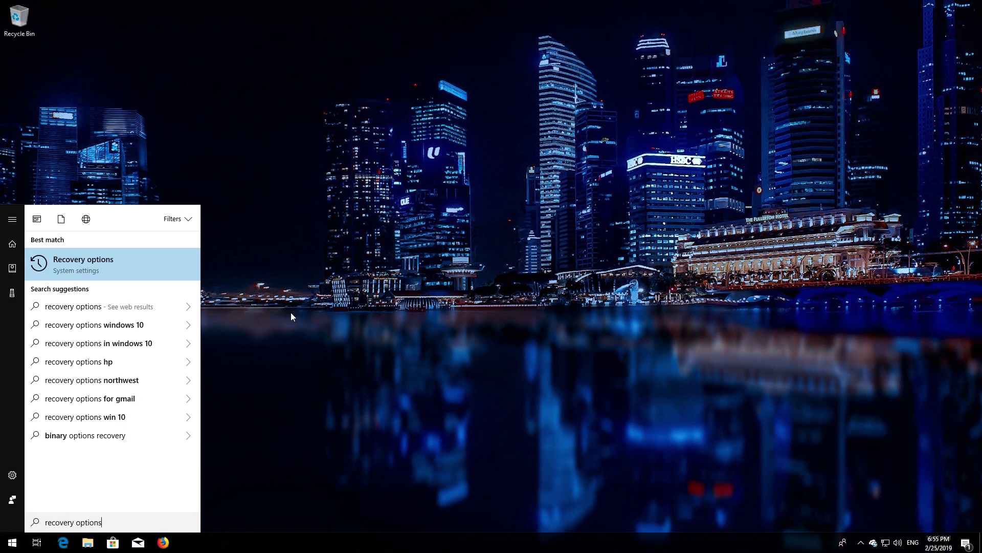
pyautogui.click(97, 265)
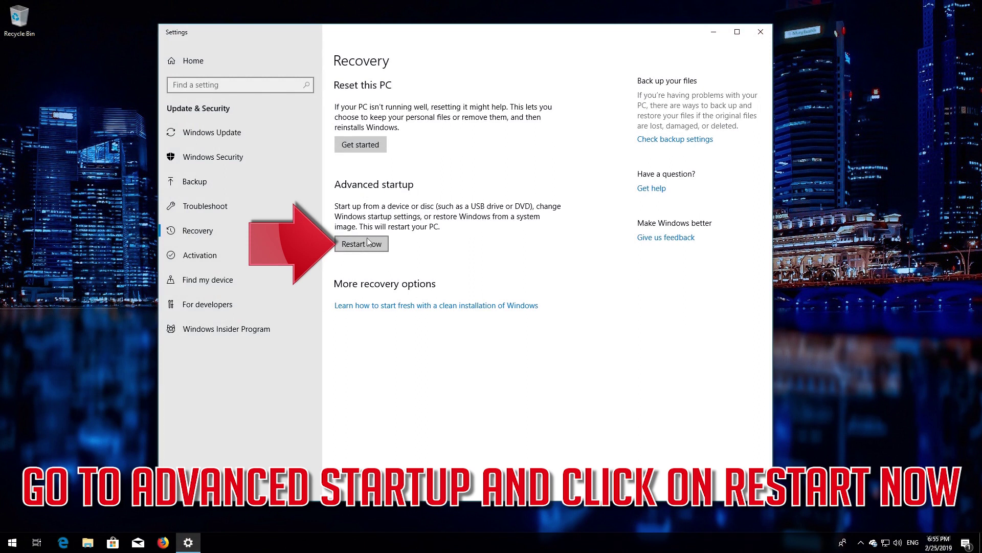
pyautogui.click(345, 246)
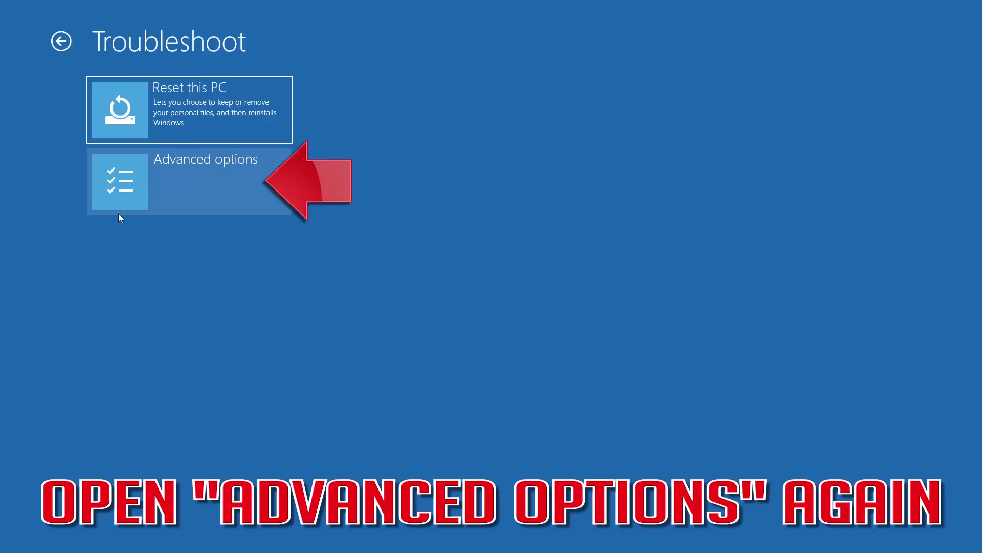
# Launch System Restore from Advanced options, choosing the user account and US keyboard layout
pyautogui.click(211, 182)
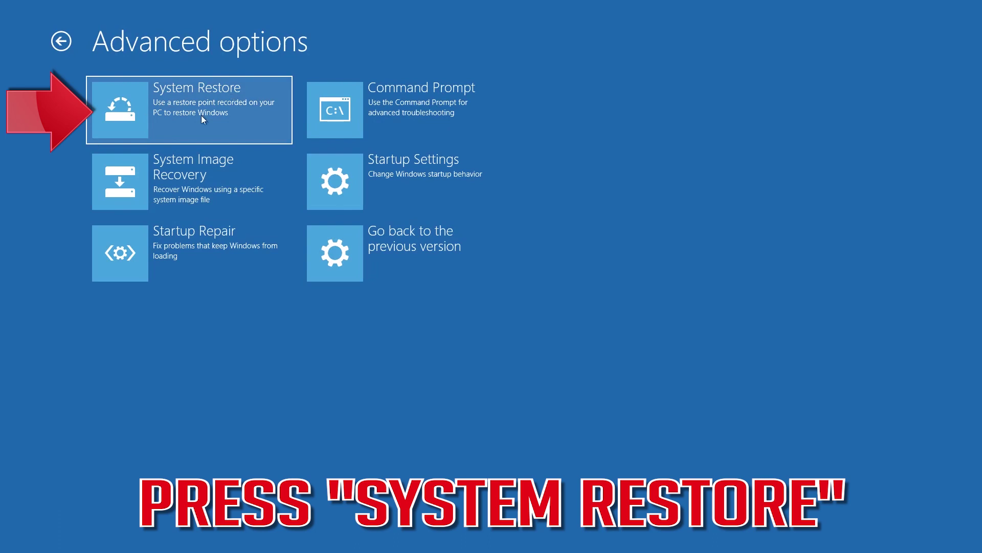
pyautogui.click(238, 104)
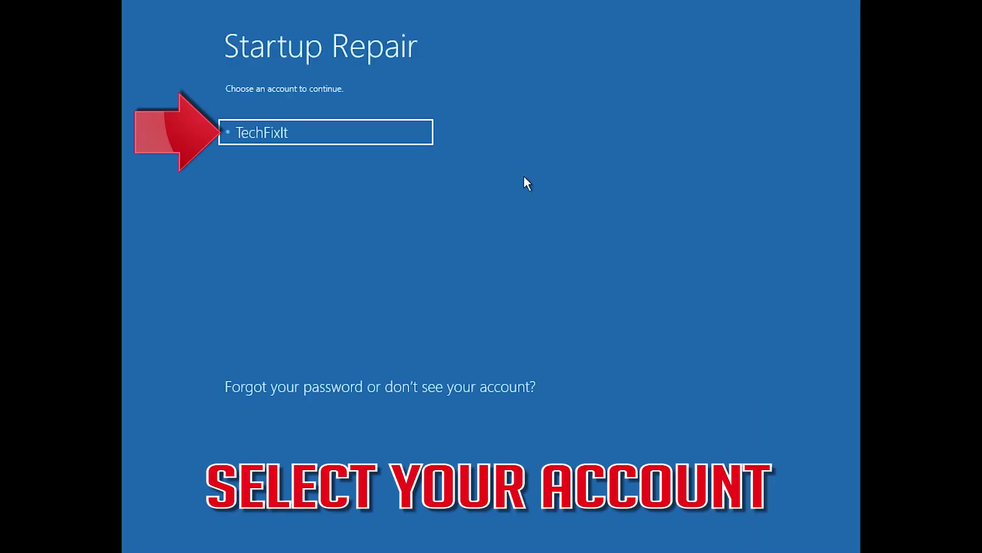
pyautogui.click(330, 135)
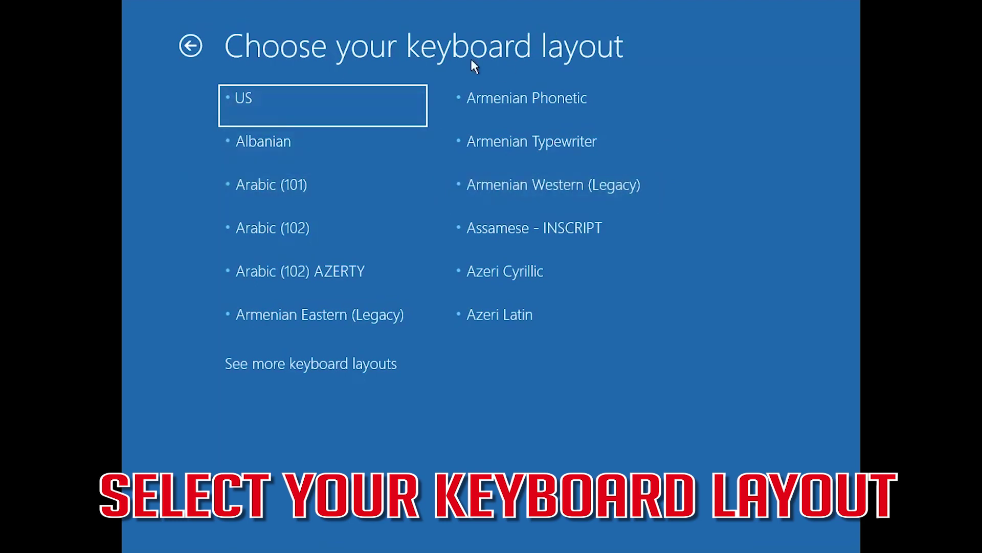
pyautogui.click(276, 116)
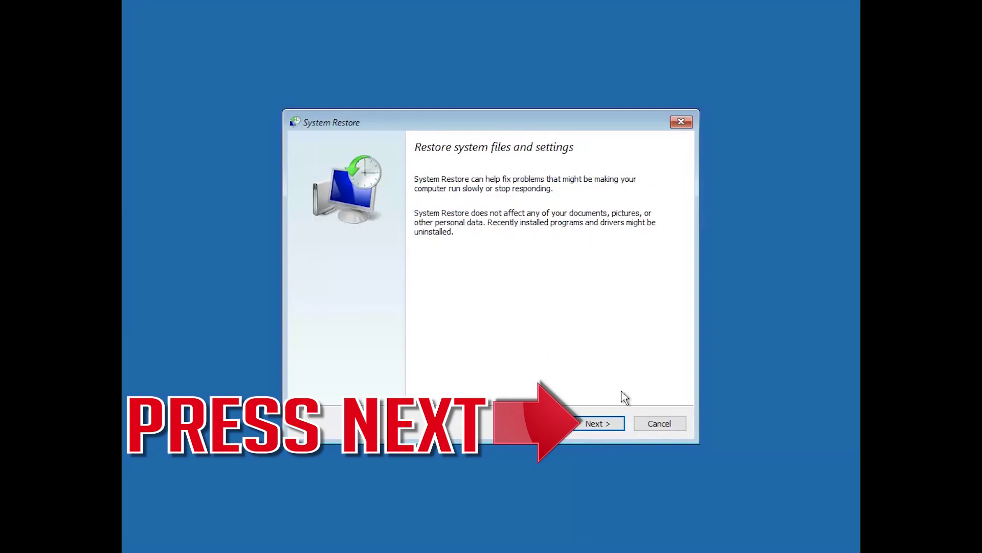
# Restore the system to the 1/6/2018 11:06:47 PM restore point and restart afterwards
pyautogui.click(597, 429)
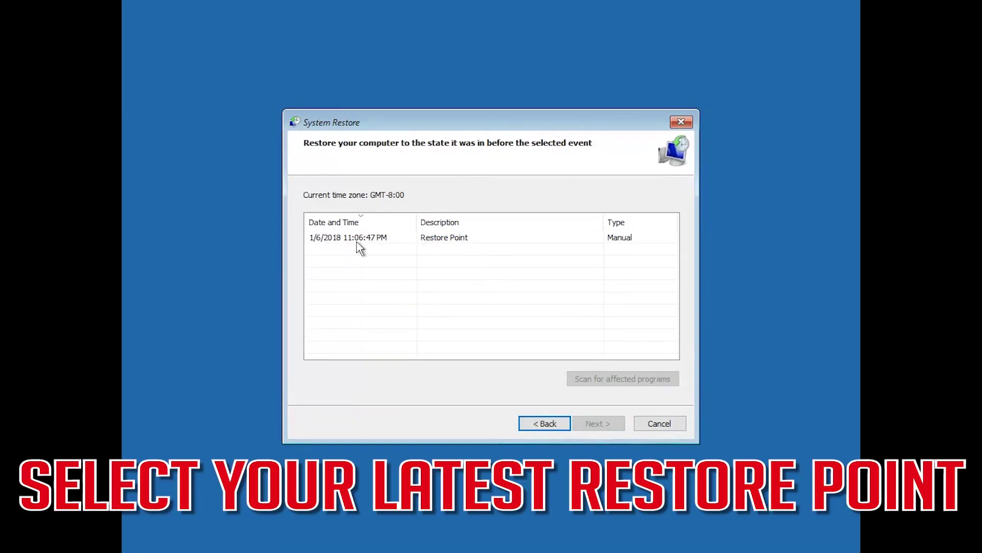
pyautogui.click(403, 239)
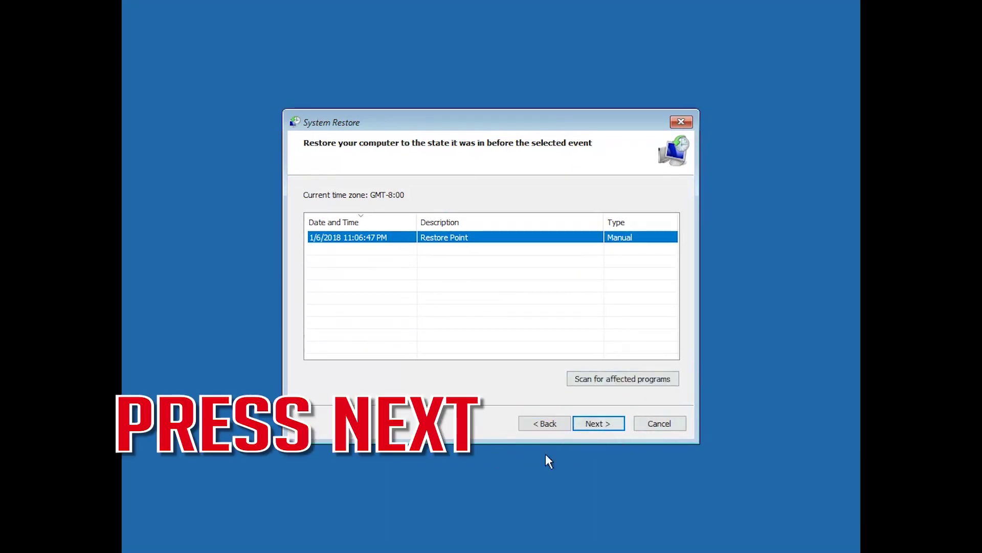
pyautogui.click(585, 430)
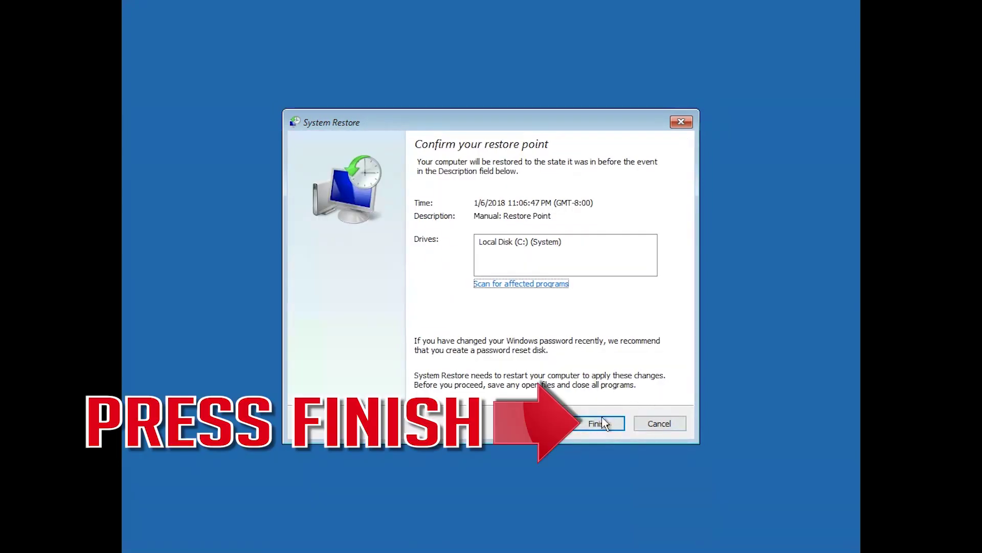
pyautogui.click(596, 424)
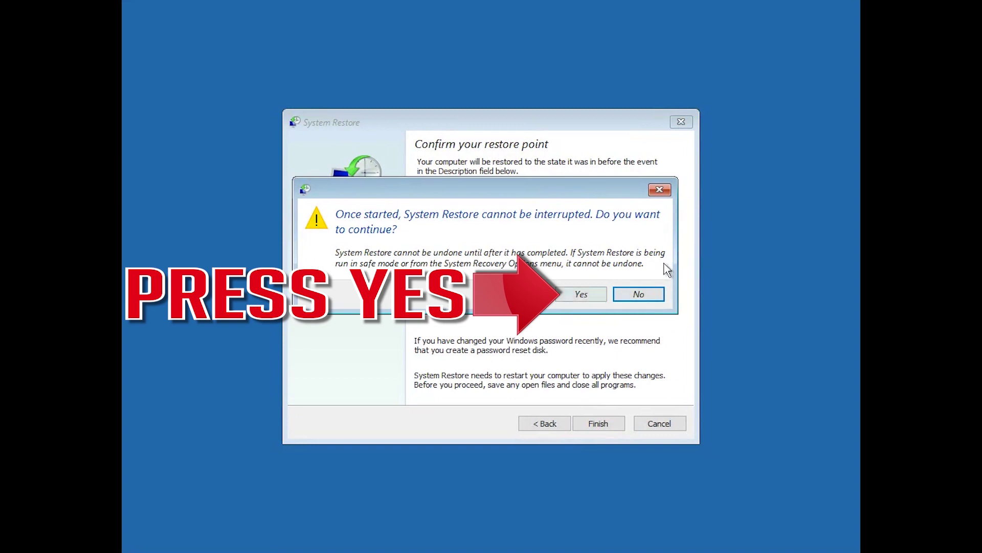
pyautogui.click(587, 295)
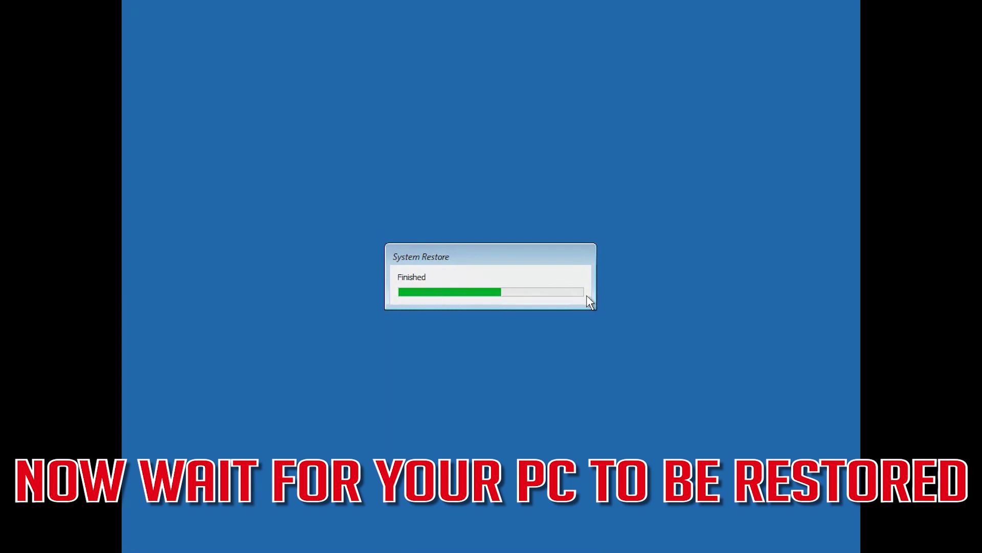
pyautogui.click(594, 312)
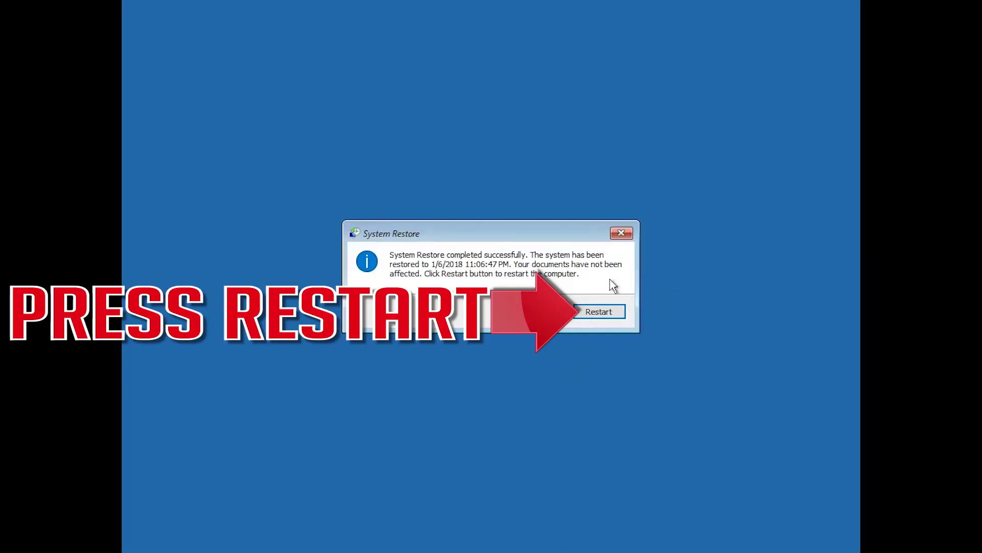
pyautogui.click(598, 312)
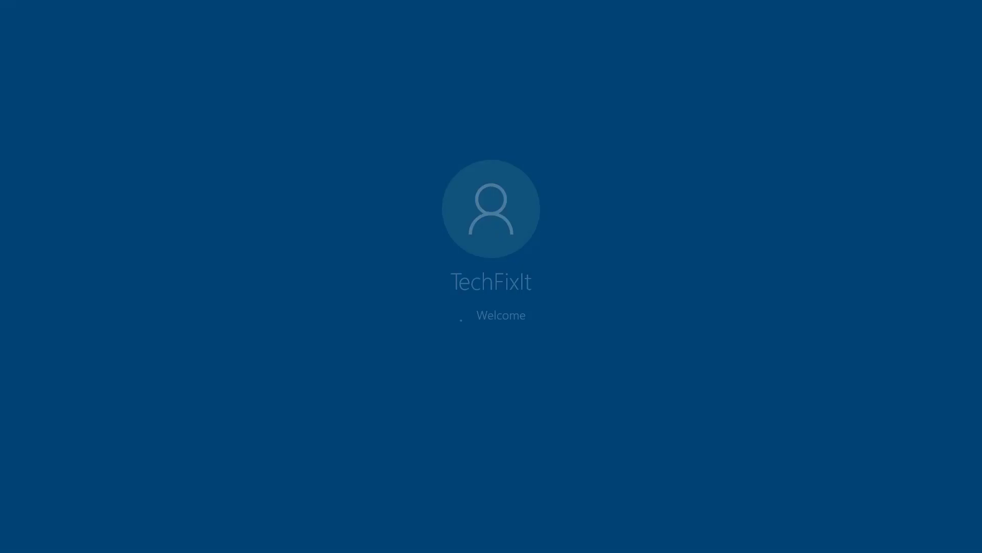